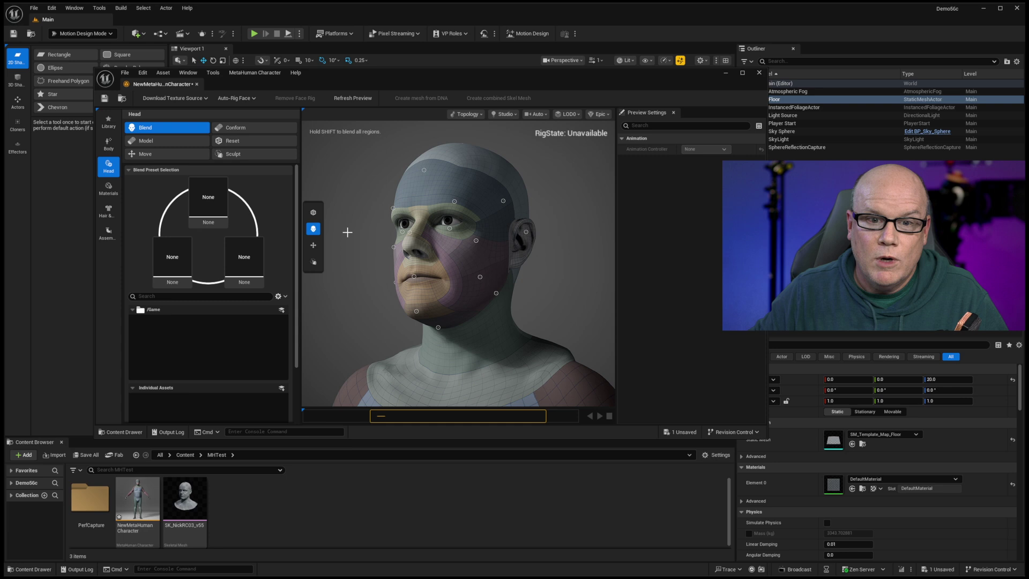
- Orbit the MetaHuman head toward the viewer, then bring the GitHub UnrealEngine repository window forward
mouse_move(534, 256)
left_mouse_down()
mouse_move(515, 258)
mouse_move(530, 260)
left_mouse_up()
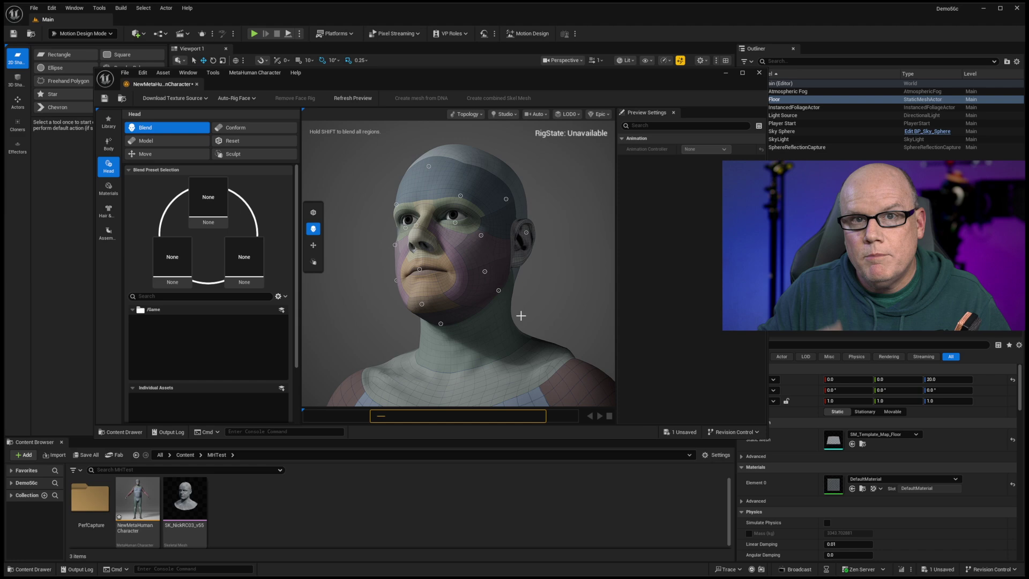
key("alt+Tab")
left_click(397, 277)
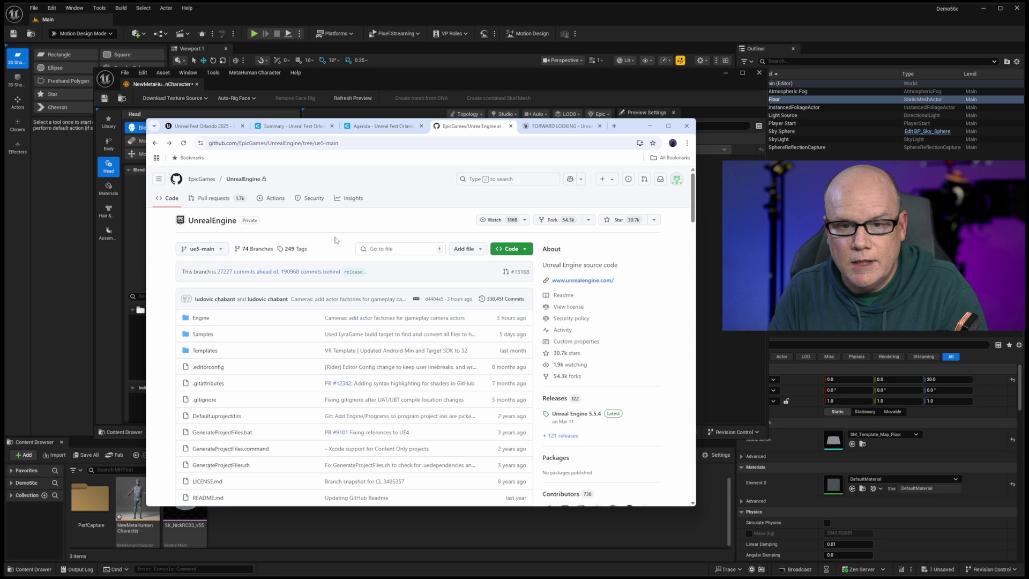
- Keep branch ue5-main, download the source as a ZIP, and open the ue5-main commits page
left_click(197, 250)
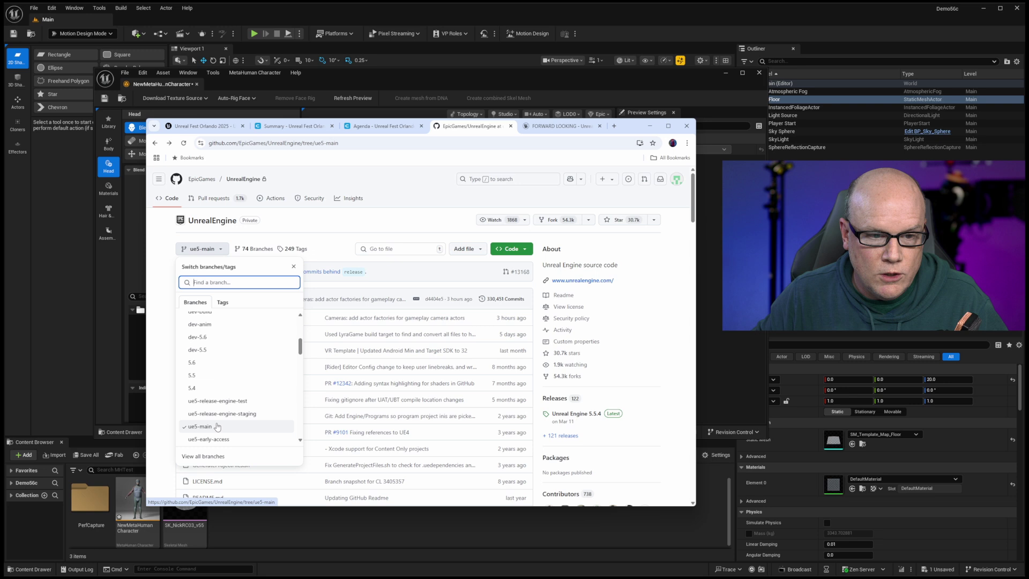
left_click(217, 429)
left_click(510, 249)
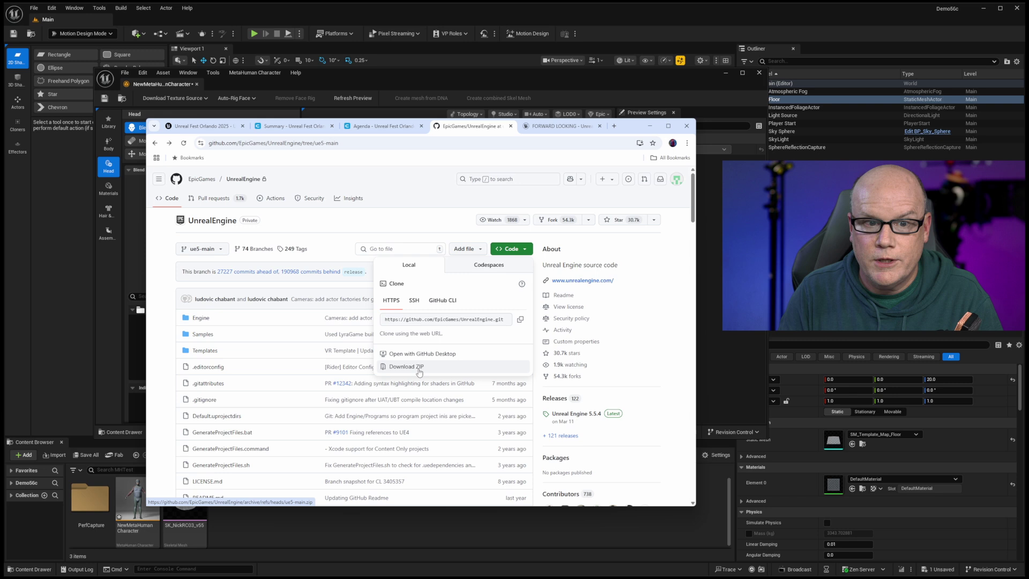
left_click(419, 367)
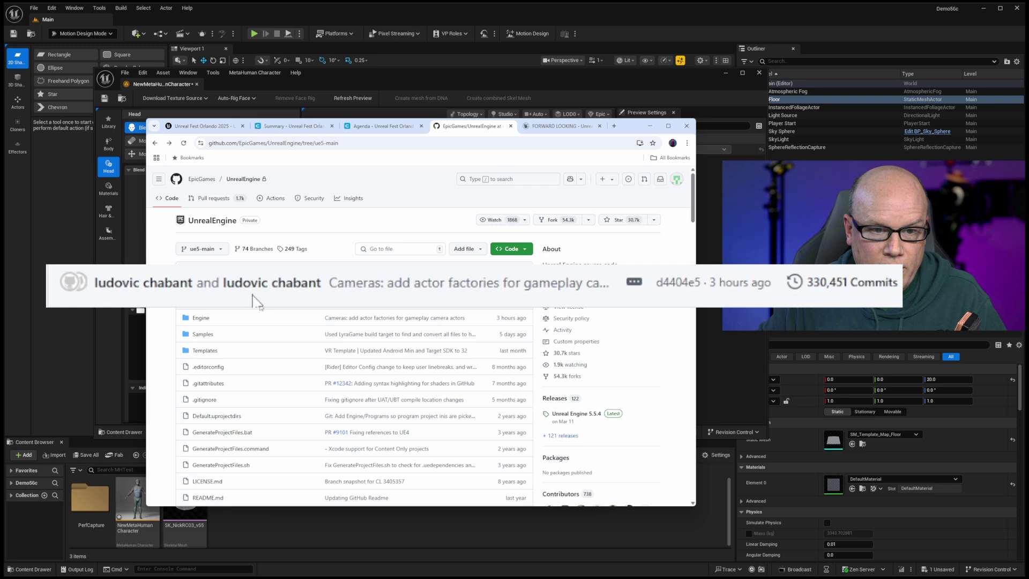
left_click(504, 301)
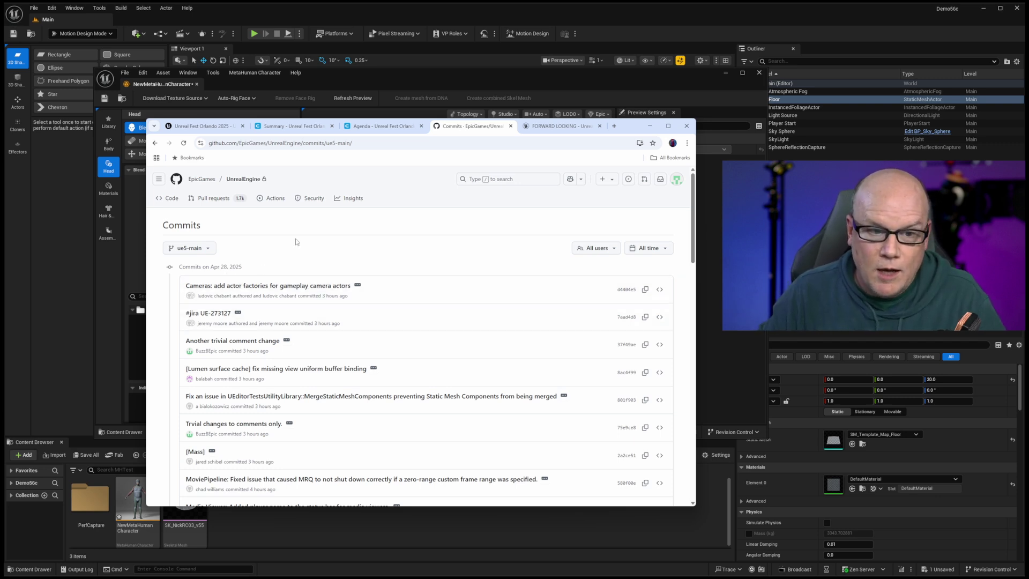
- Scroll through the Apr 28, 2025 ue5-main commits, reading the [MHSDK] and [UEMHC] entries
scroll(425, 306, "down", 3)
scroll(424, 306, "down", 2)
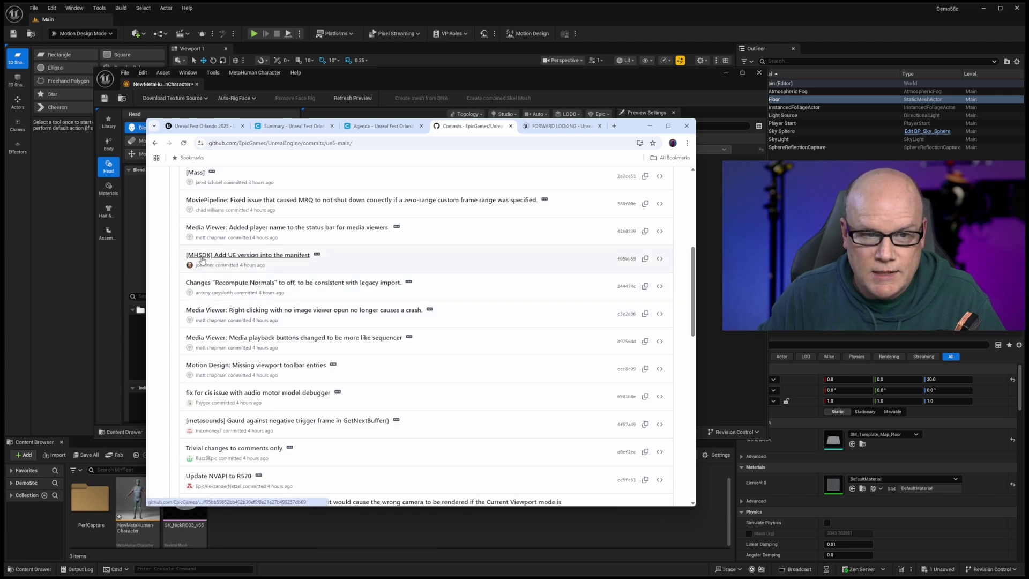
scroll(493, 301, "down", 2)
scroll(493, 300, "down", 3)
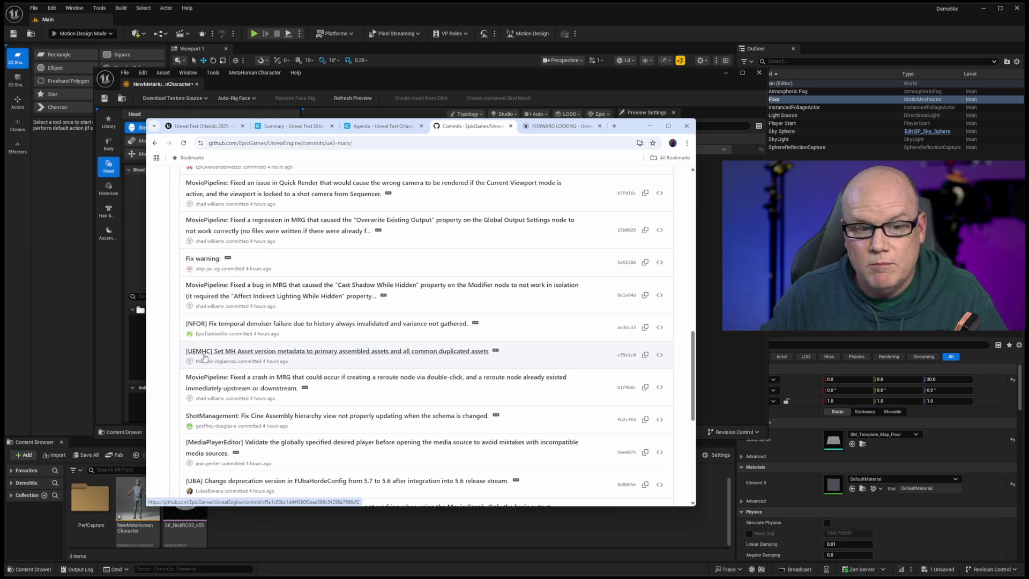
scroll(428, 377, "down", 4)
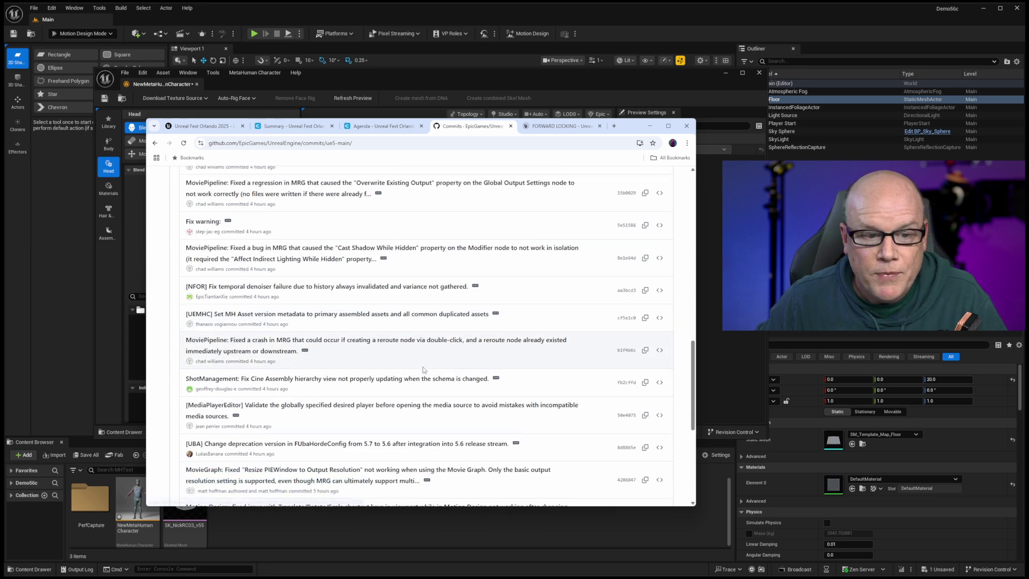
scroll(427, 369, "up", 7)
scroll(427, 366, "up", 8)
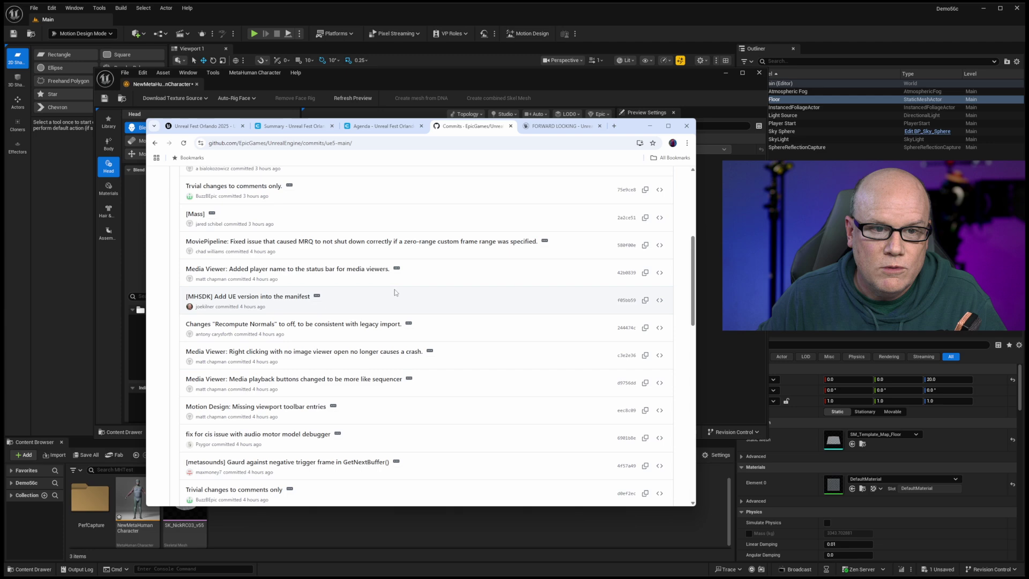
scroll(423, 343, "down", 10)
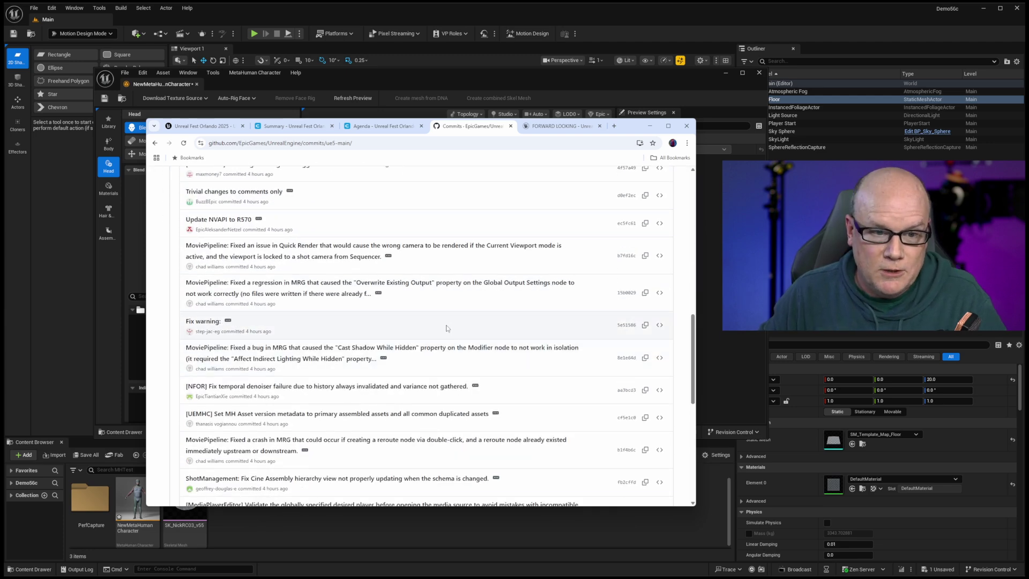
scroll(429, 333, "down", 4)
scroll(382, 337, "up", 12)
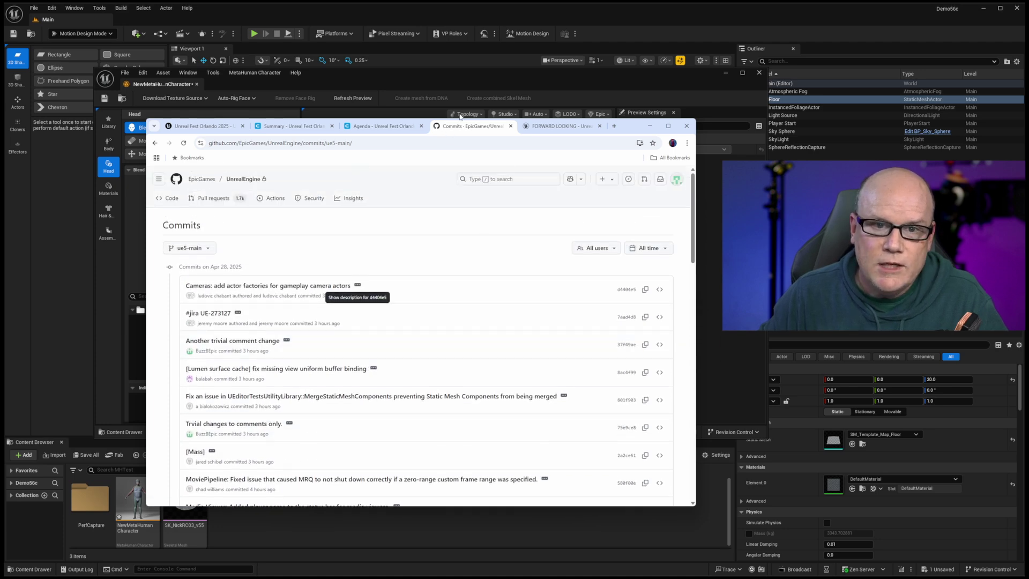
- Bring the MetaHuman Character editor forward and orbit the head to face the viewer
left_click(449, 83)
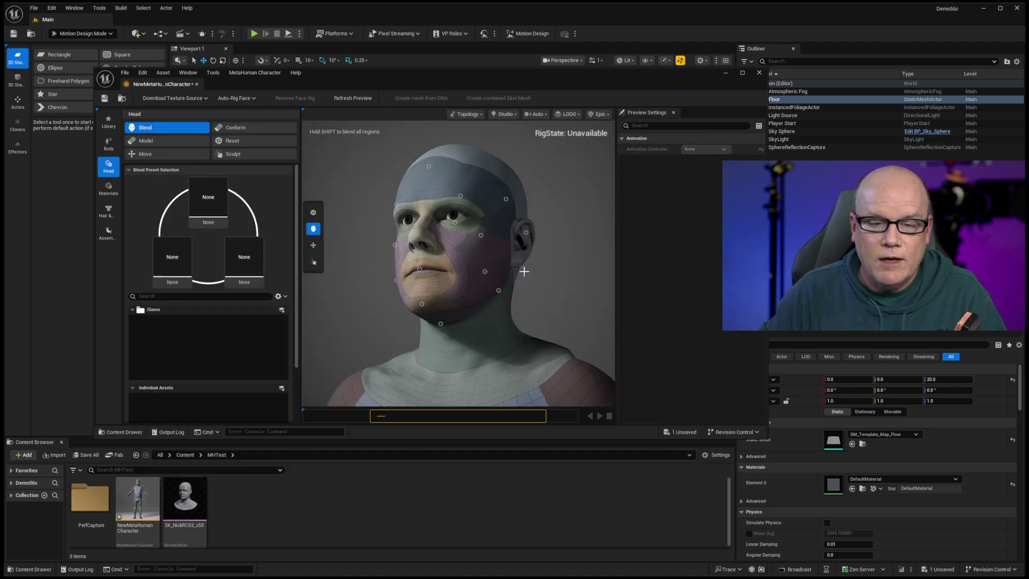
left_click_drag(523, 271, 548, 279)
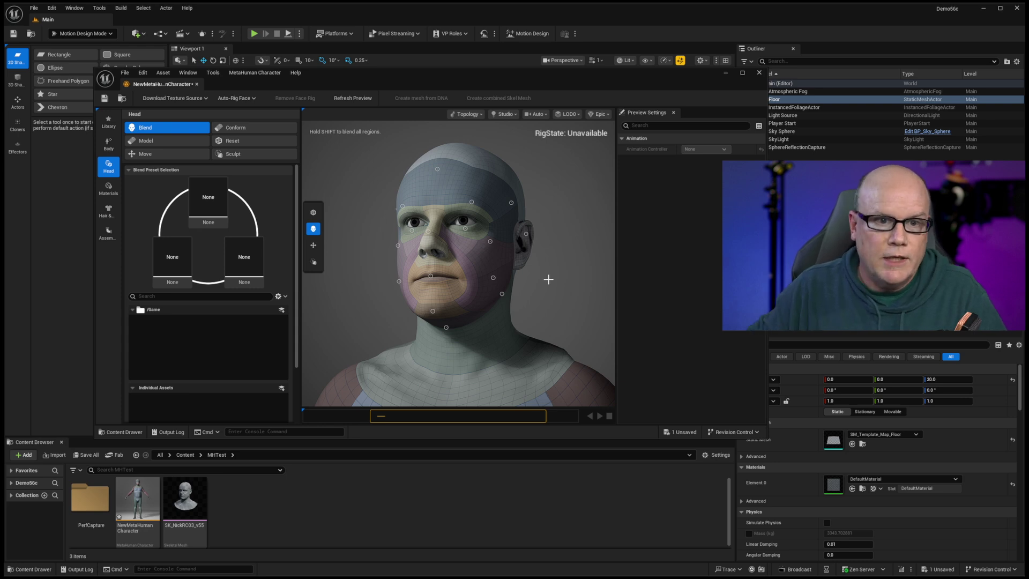
left_click_drag(549, 280, 558, 303)
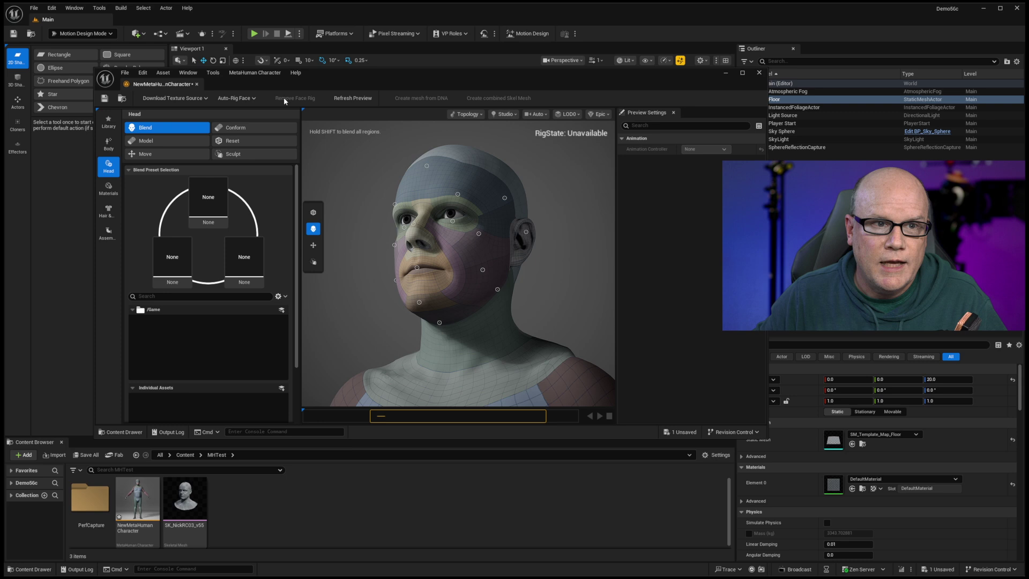
- Confirm in About Unreal Editor that the version is 5.7.0, then return to the GitHub commits
left_click(187, 8)
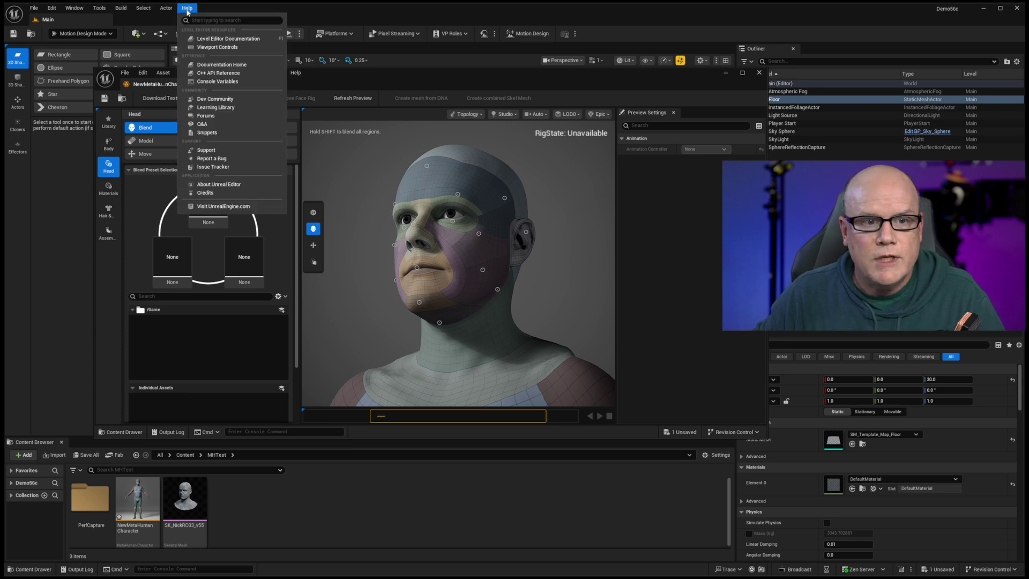
left_click(244, 186)
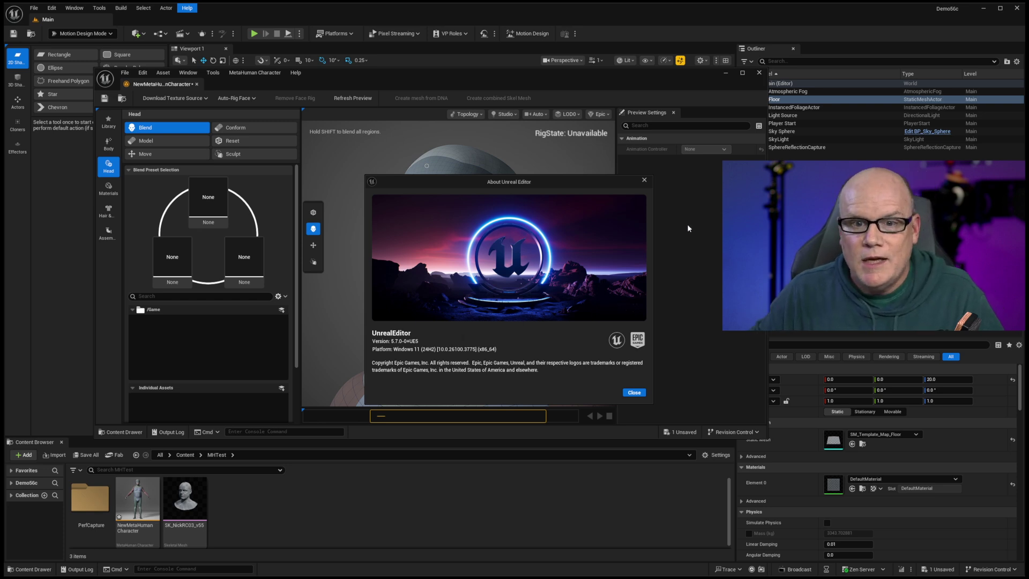
key("Escape")
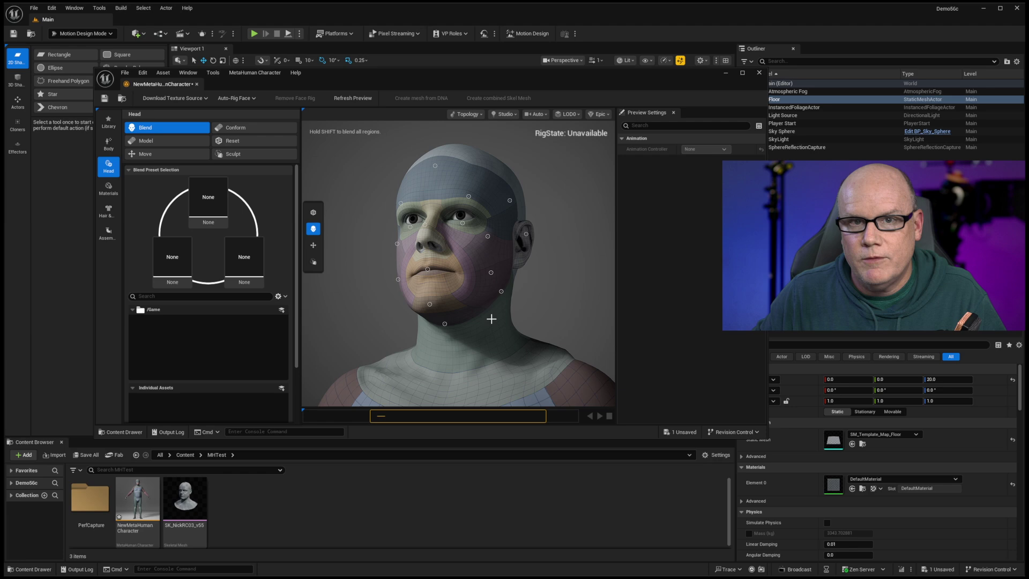
left_click_drag(485, 331, 512, 330)
key("alt+Tab")
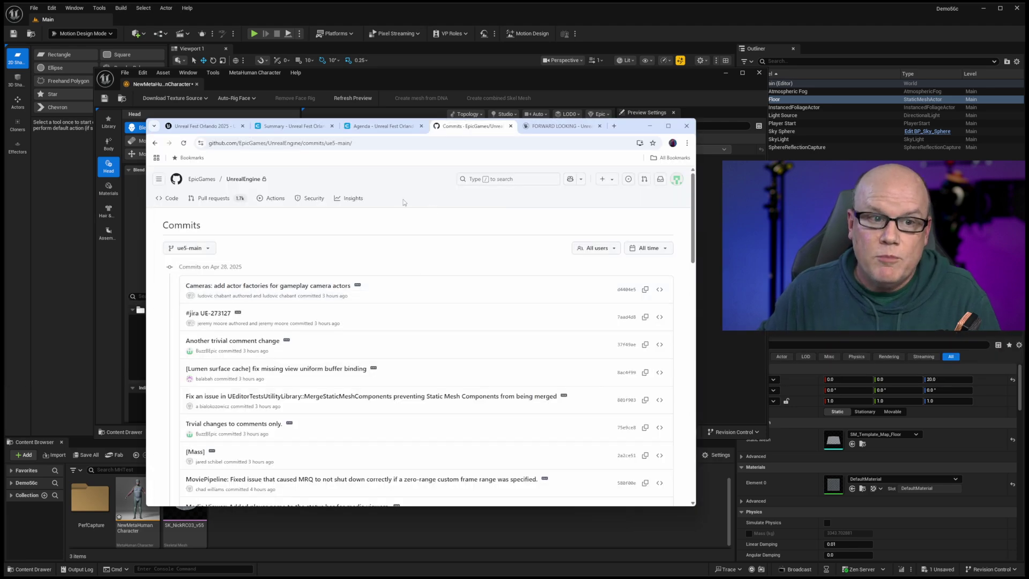
- Open the Unreal Fest Orlando 2025 event page and browse it
left_click(225, 127)
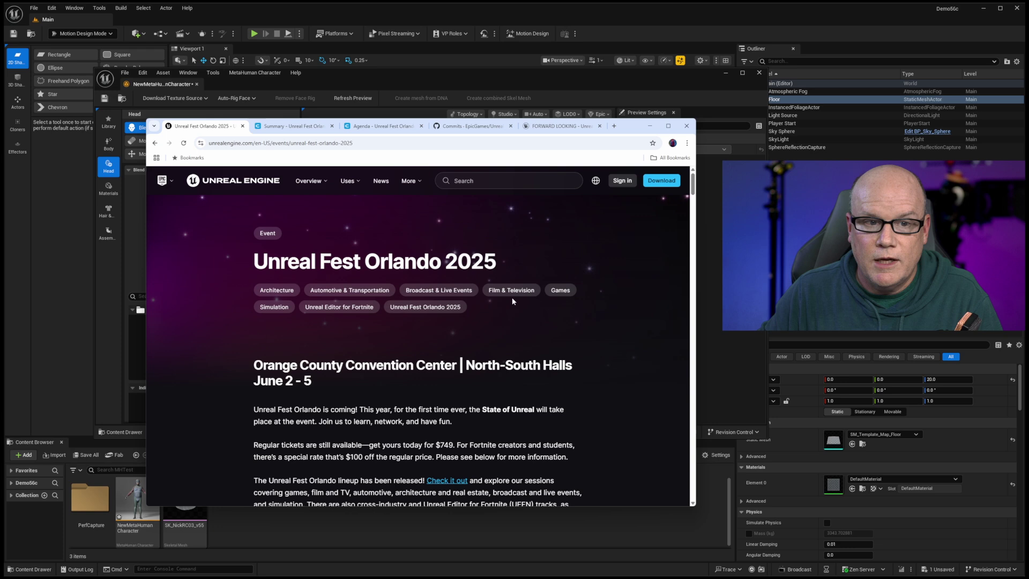
scroll(530, 359, "down", 3)
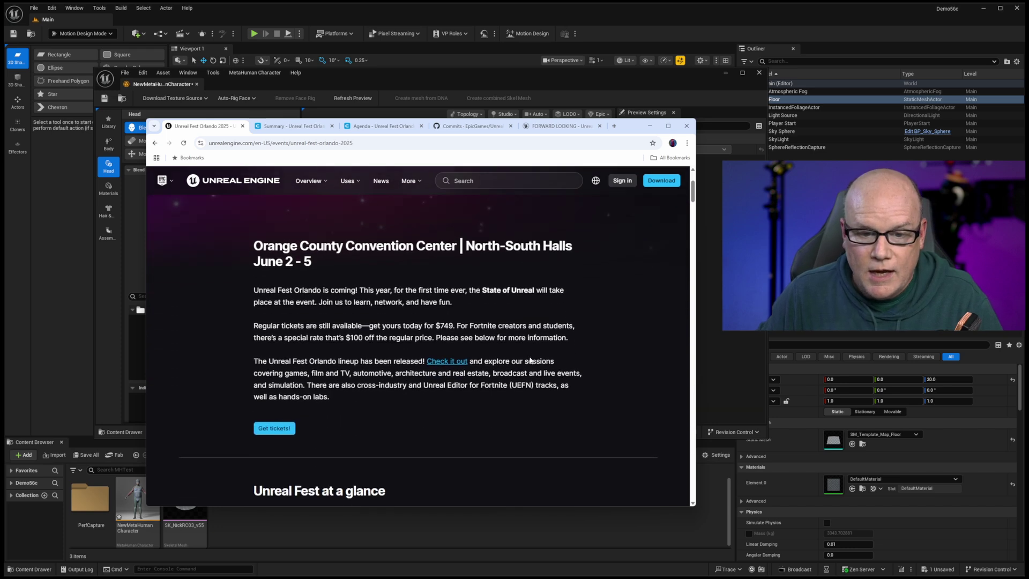
scroll(507, 326, "up", 3)
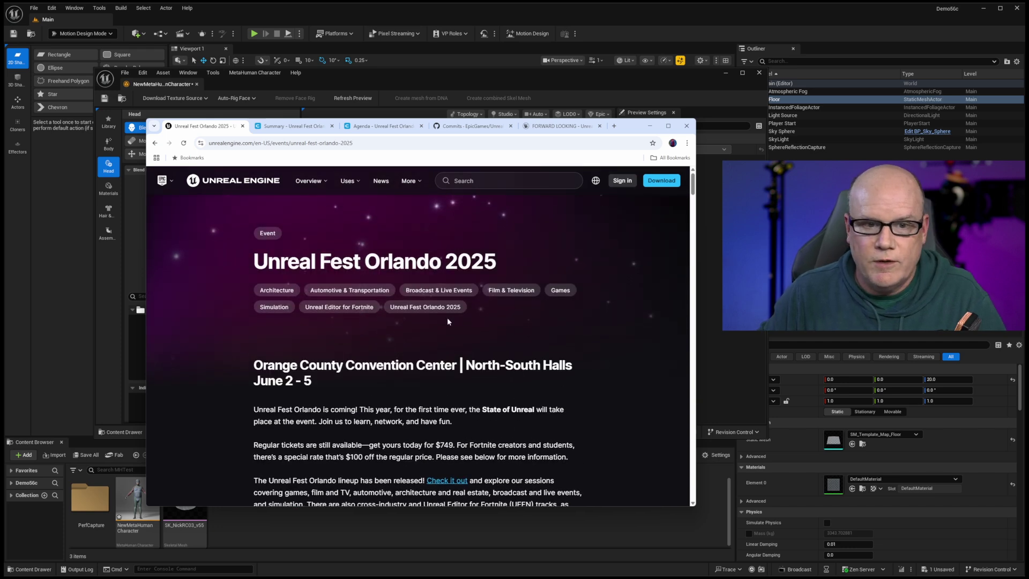
scroll(467, 331, "down", 1)
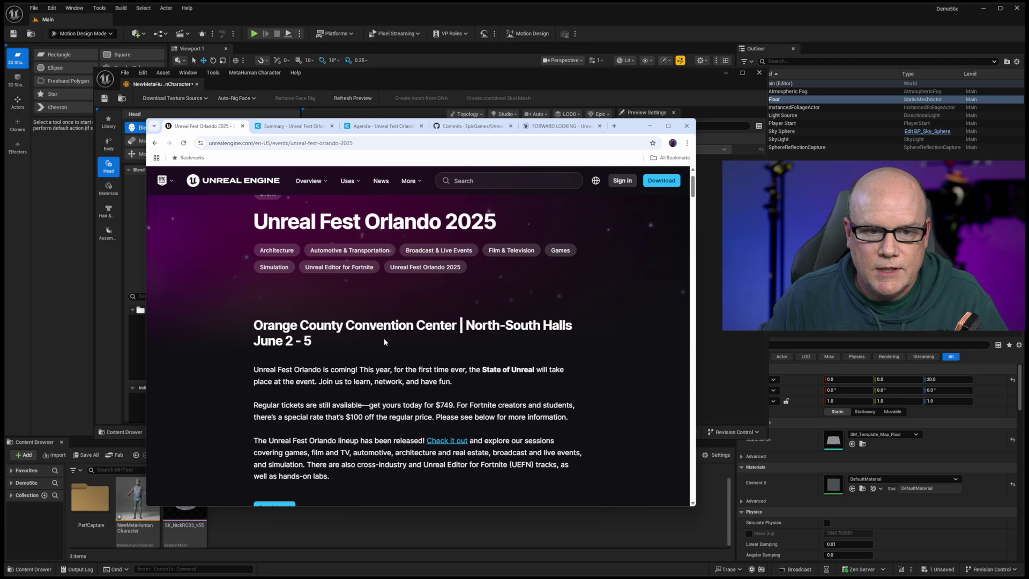
scroll(361, 350, "down", 1)
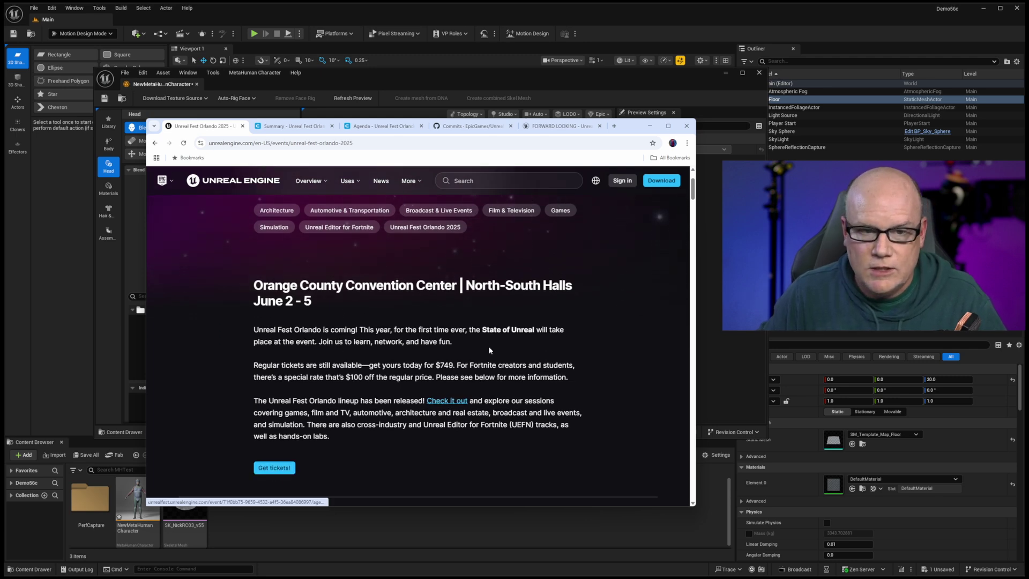
- Go to the agenda and review the Motion Design sessions, led by 'Motion Design: What's Coming in UE 5.6'
left_click(382, 126)
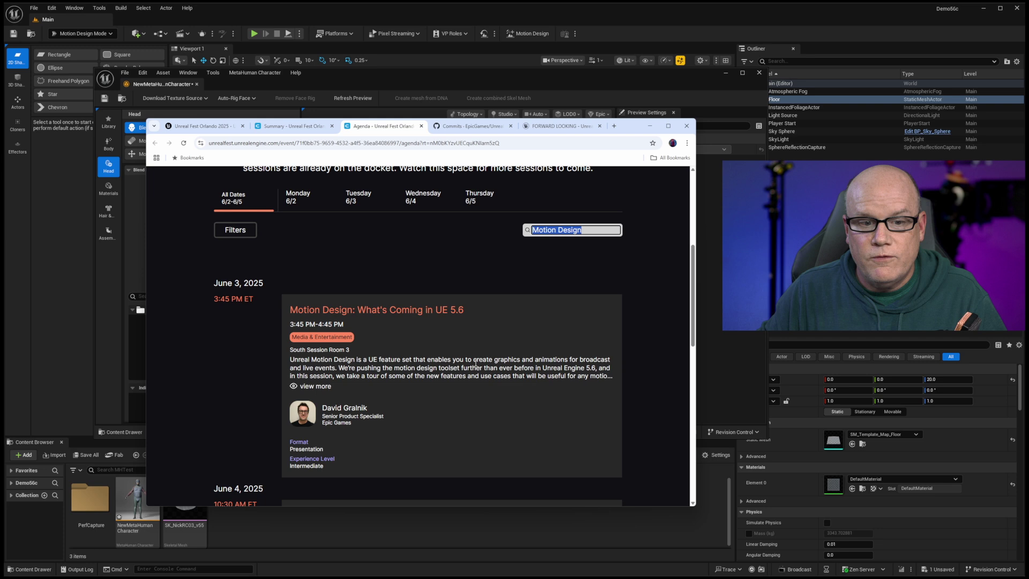
scroll(466, 353, "down", 4)
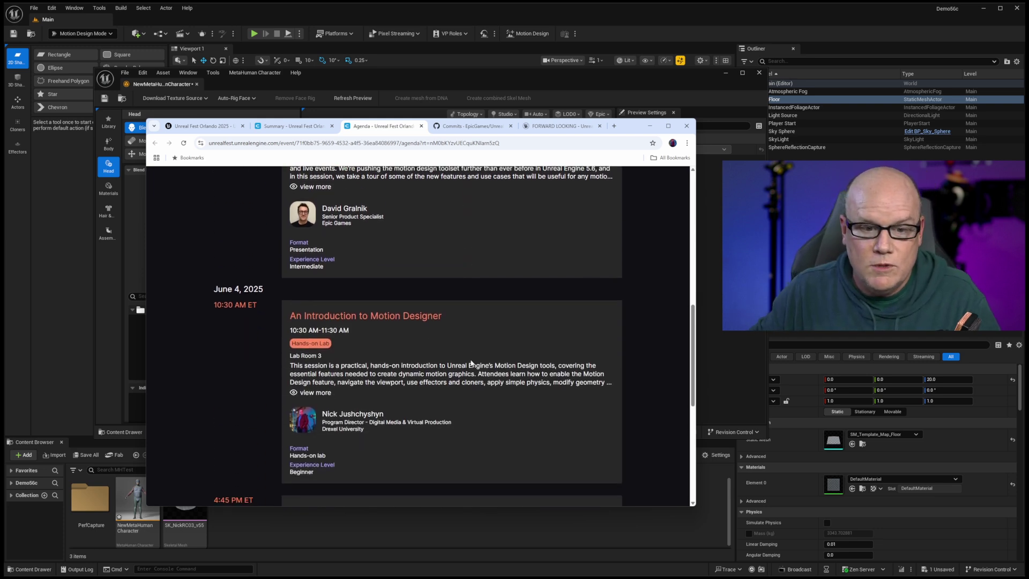
scroll(472, 356, "down", 1)
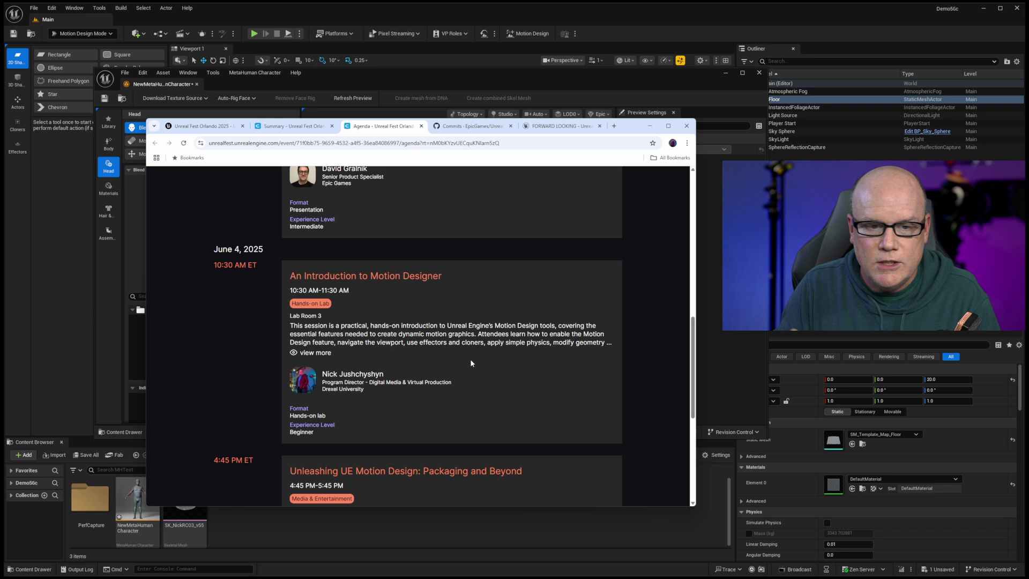
scroll(461, 359, "up", 5)
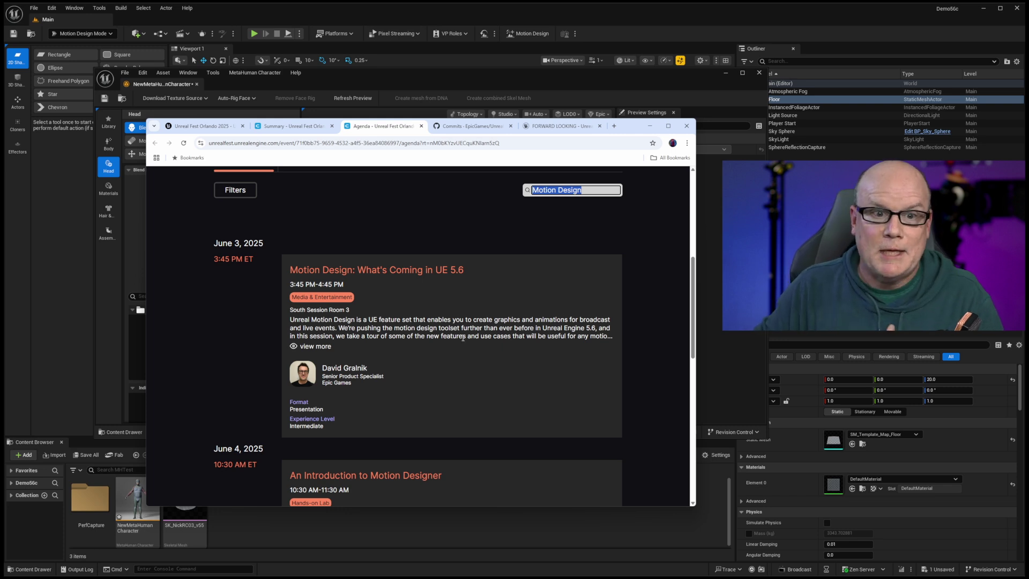
scroll(461, 354, "down", 3)
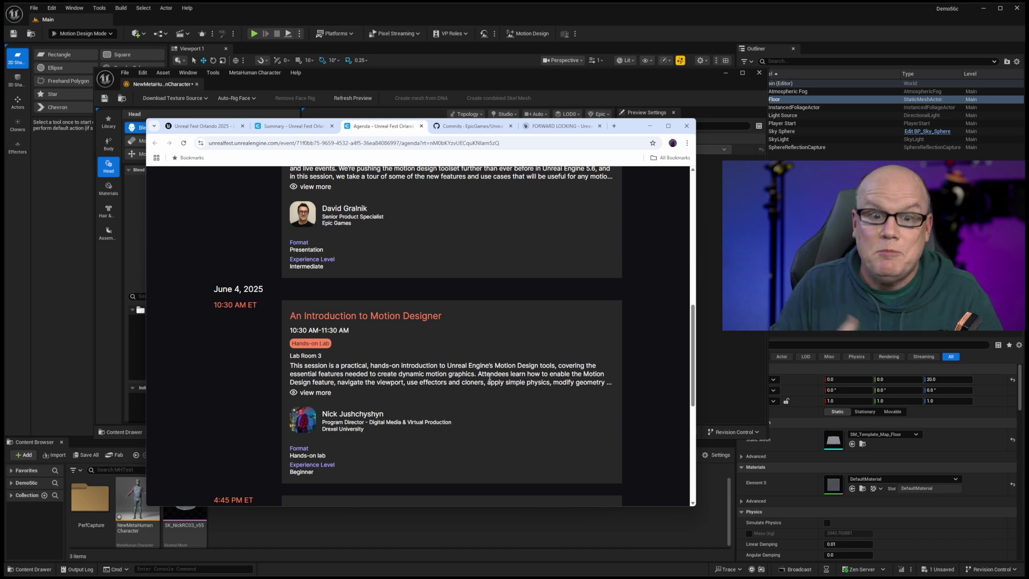
scroll(476, 365, "up", 1)
scroll(475, 366, "down", 1)
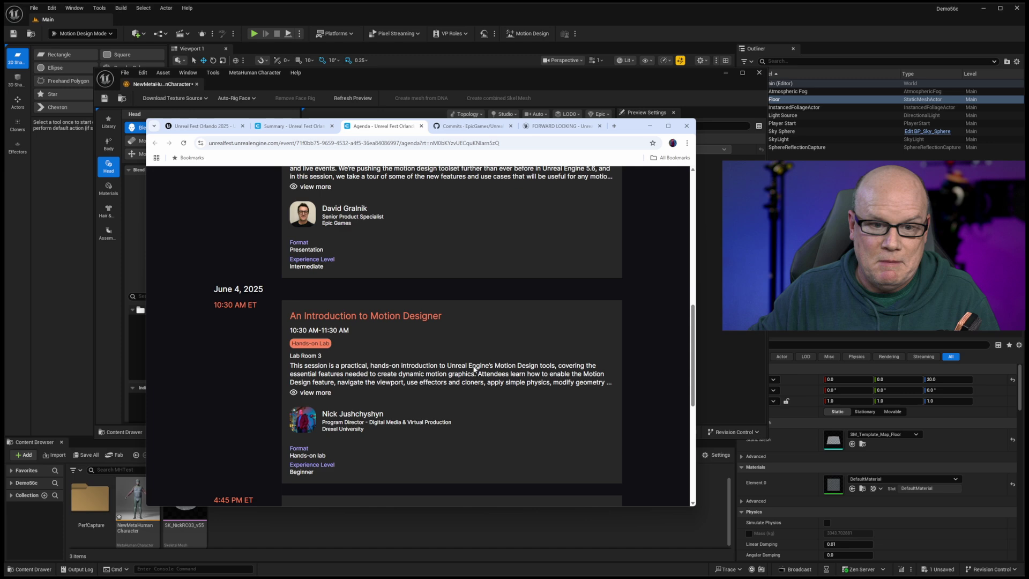
scroll(474, 366, "up", 5)
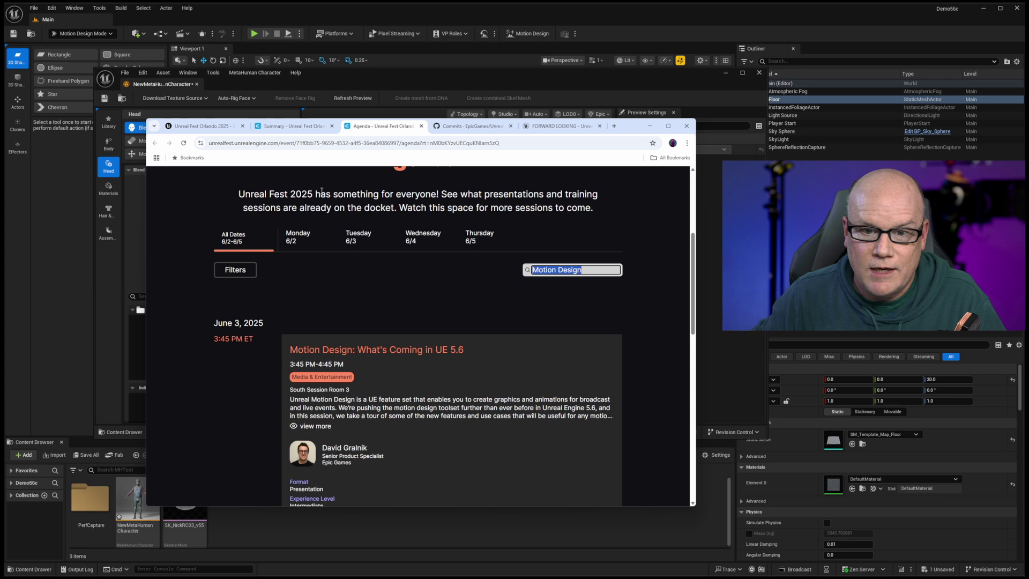
- Show the Orlando 2025 summary's stats: June 2–5, 2,800 attendees, 190+ sessions, ten tracks
left_click(293, 127)
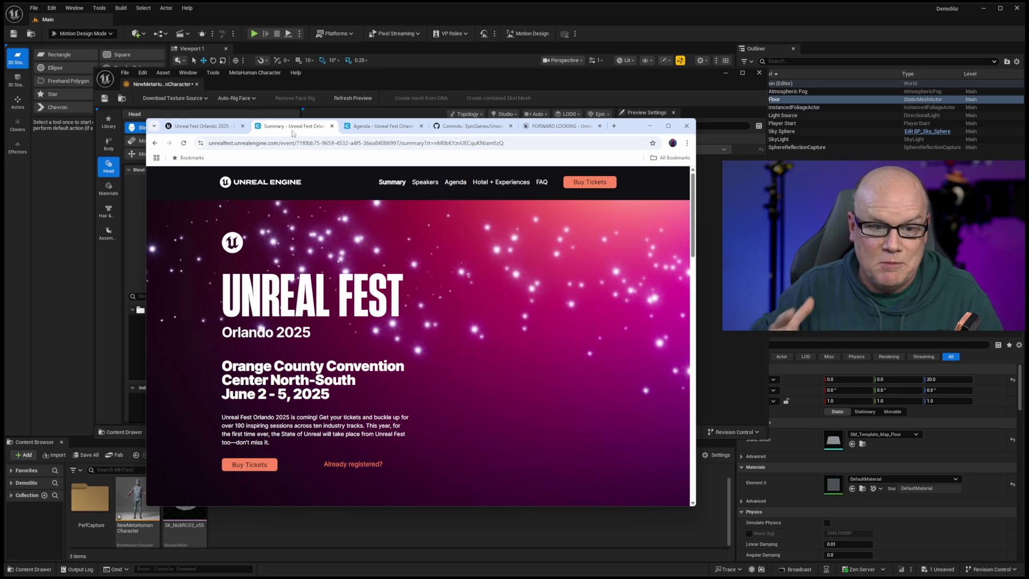
scroll(490, 308, "down", 2)
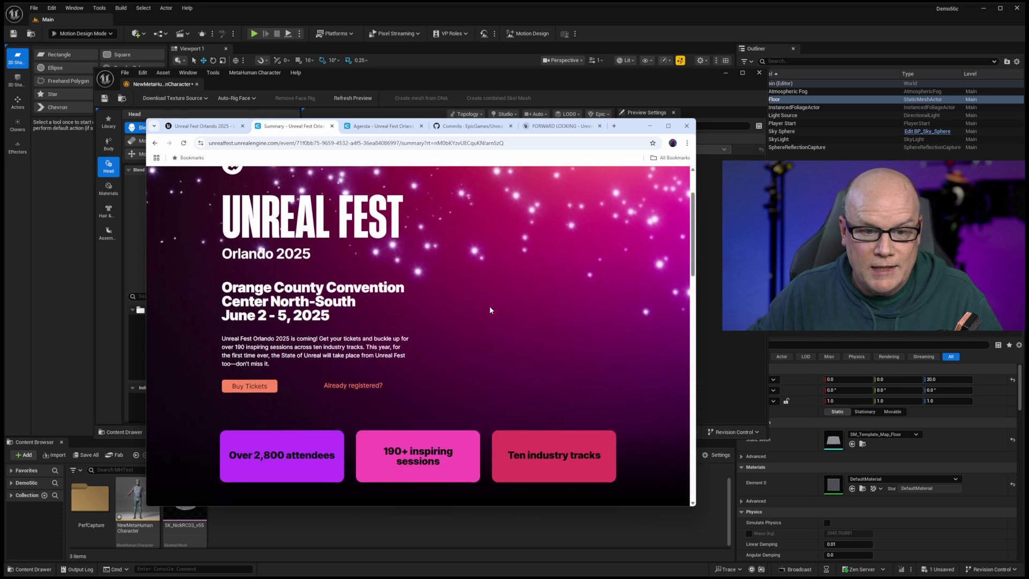
scroll(490, 310, "down", 2)
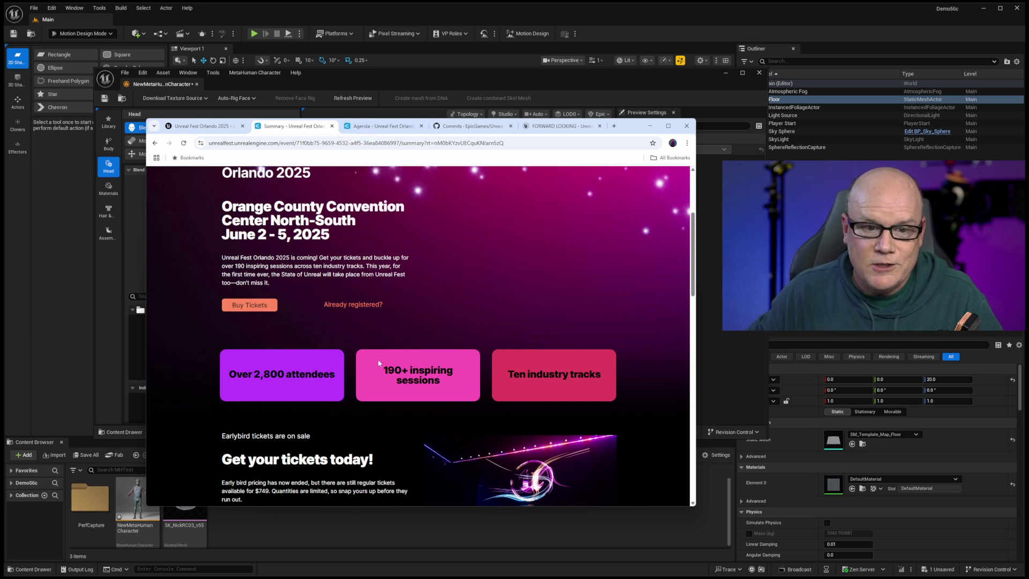
- Open the Forward Looking roadmap and search the page for 'metah', which finds no matches
left_click(560, 126)
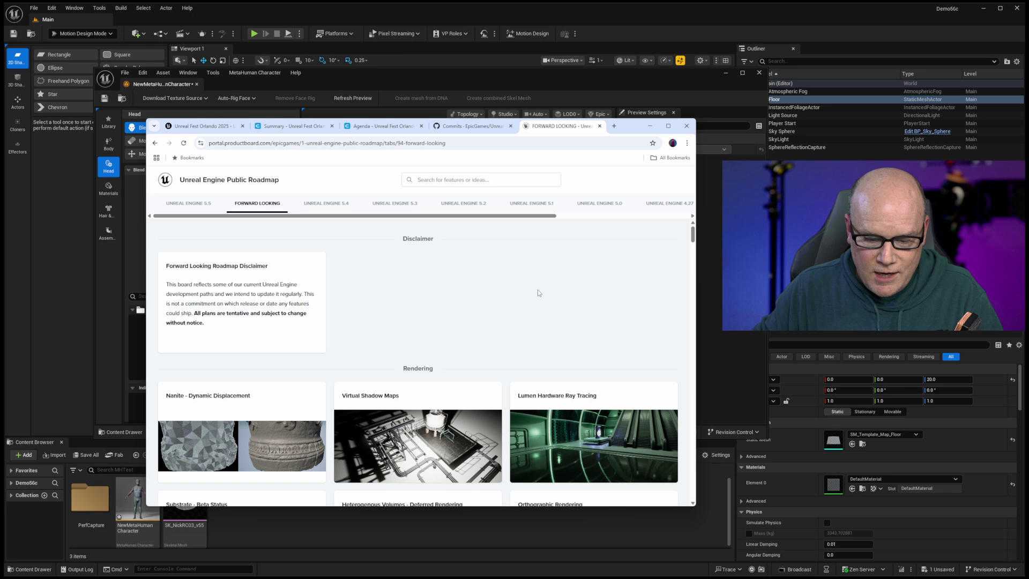
key("ctrl+f")
type("metah")
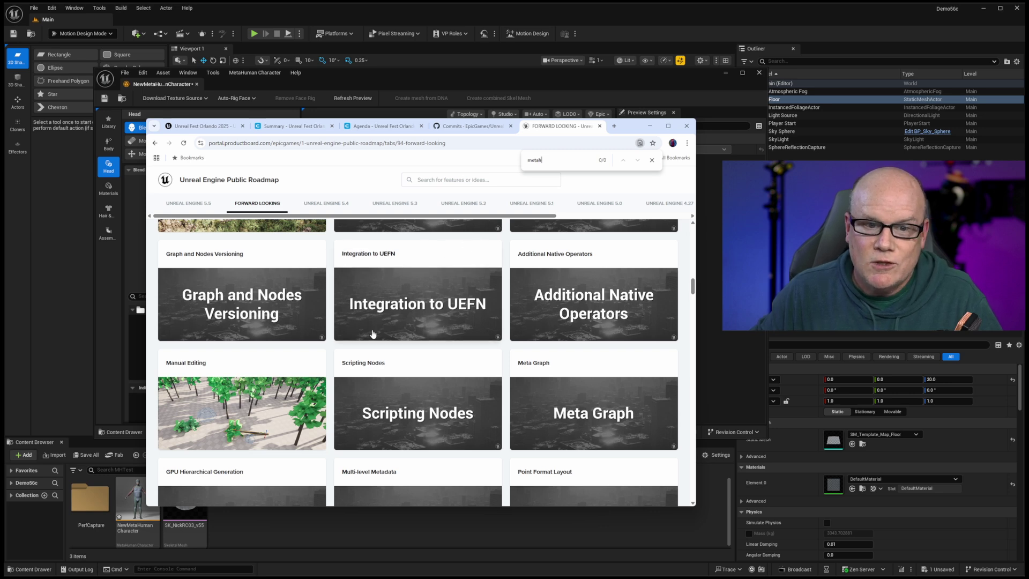
- Replace the agenda search term Motion Design with 'Metahuman'
left_click(378, 126)
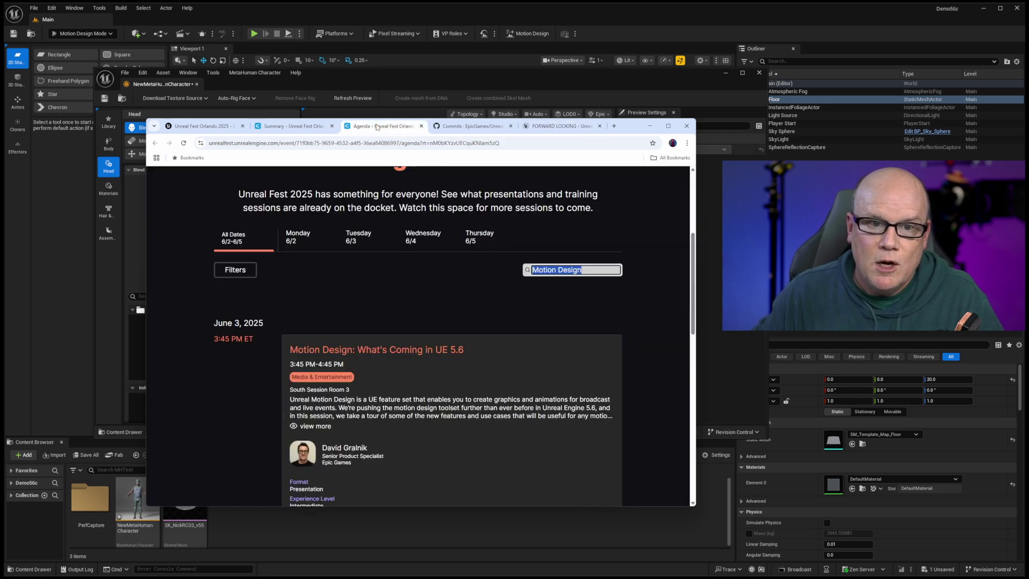
scroll(372, 319, "down", 5)
scroll(410, 323, "up", 4)
triple_click(552, 269)
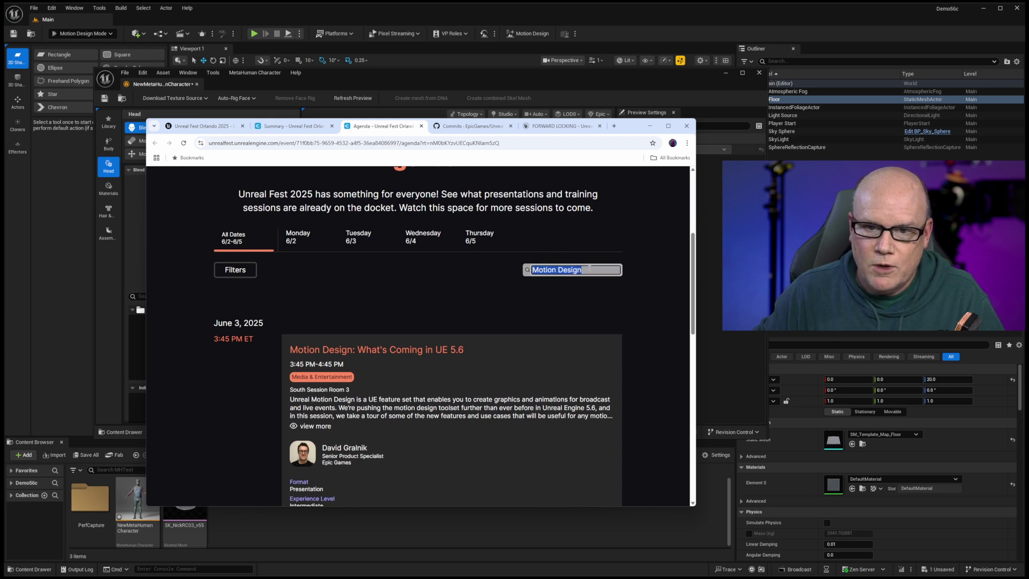
type("Metahuman")
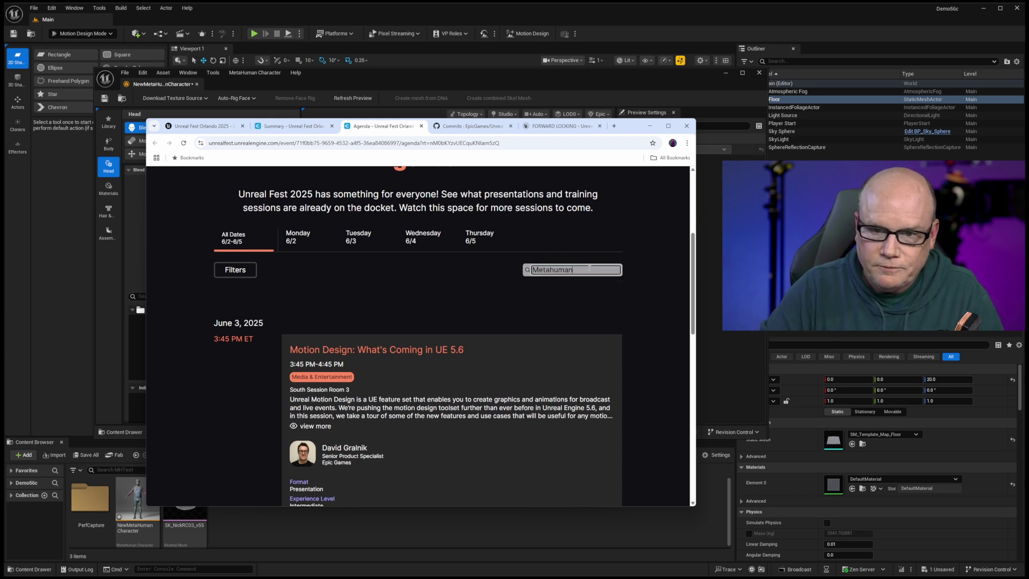
- Scroll through the MetaHuman sessions from June 3 to June 5, starting with MetaHuman Animator
scroll(482, 317, "down", 2)
scroll(483, 318, "down", 9)
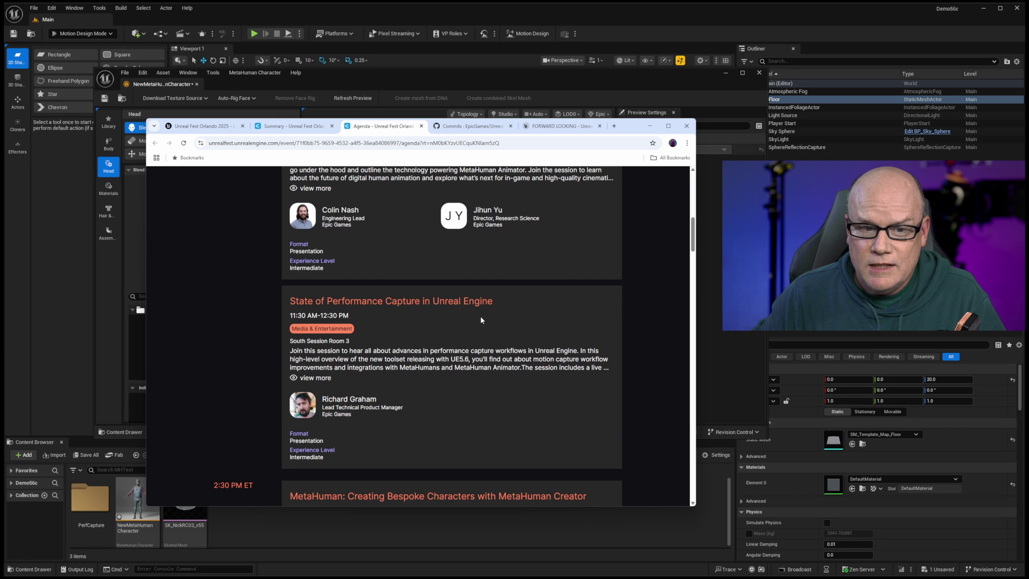
scroll(481, 320, "down", 8)
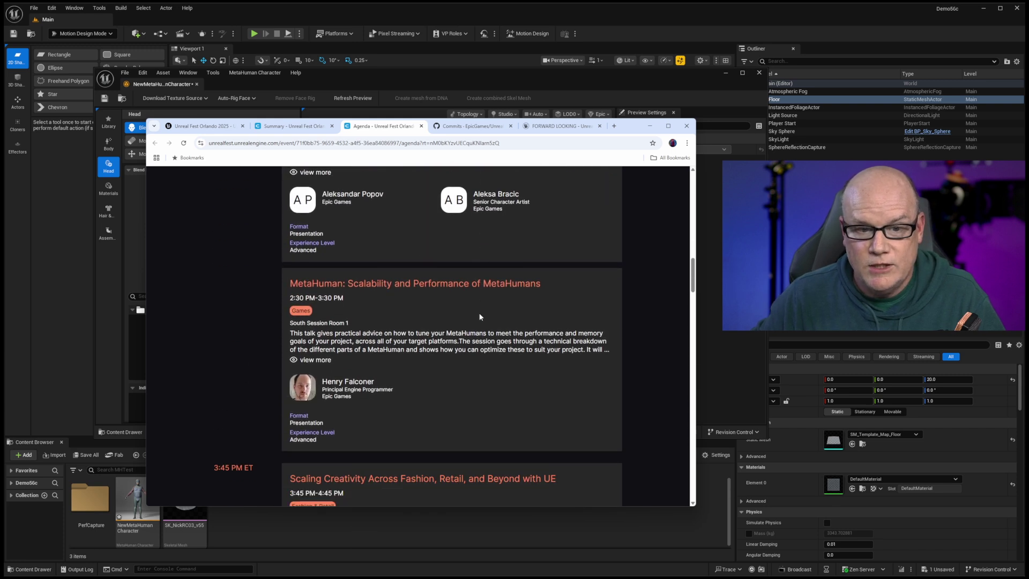
scroll(480, 316, "down", 9)
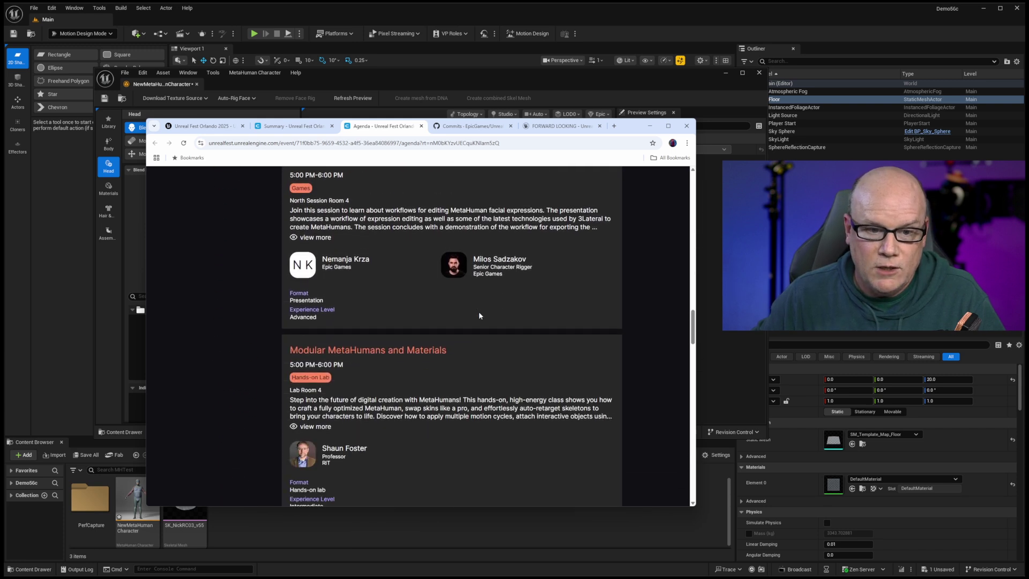
scroll(478, 316, "down", 2)
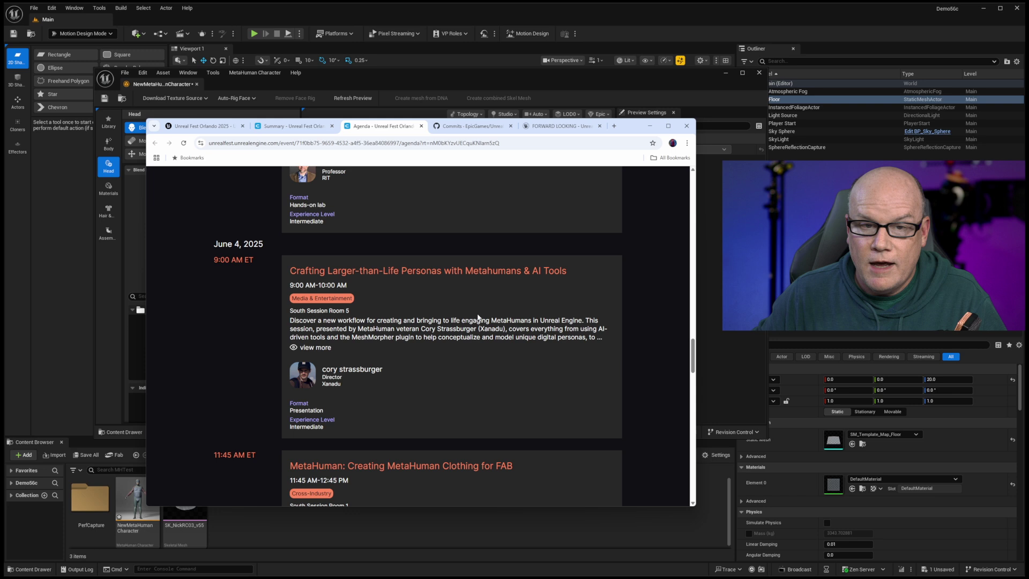
scroll(478, 319, "down", 3)
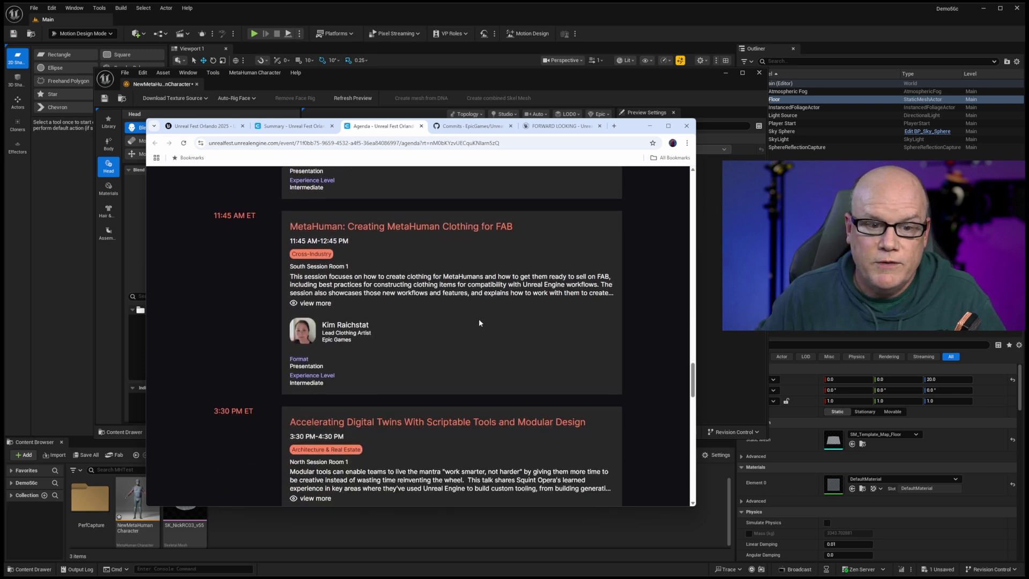
scroll(478, 321, "down", 5)
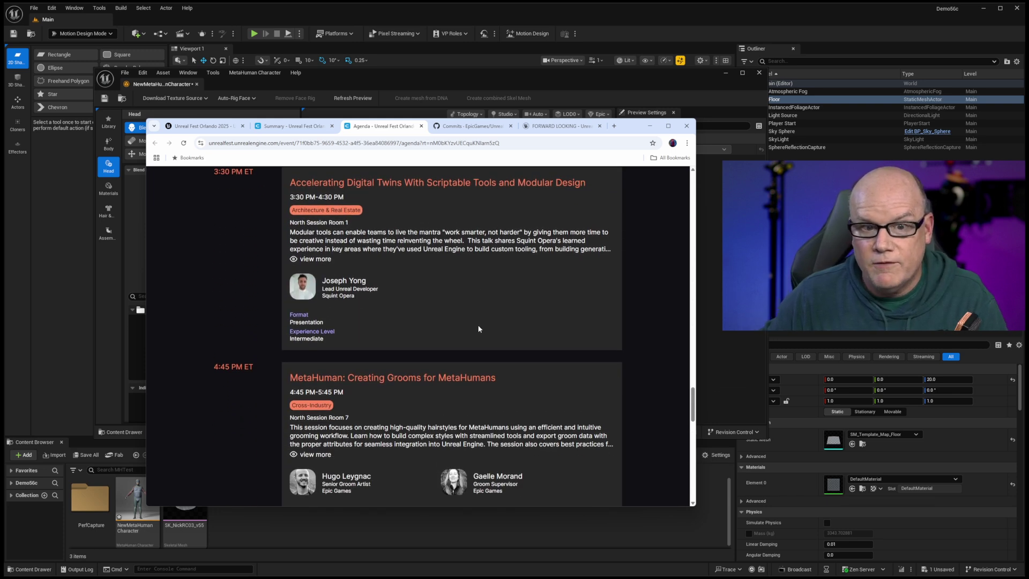
scroll(478, 328, "down", 2)
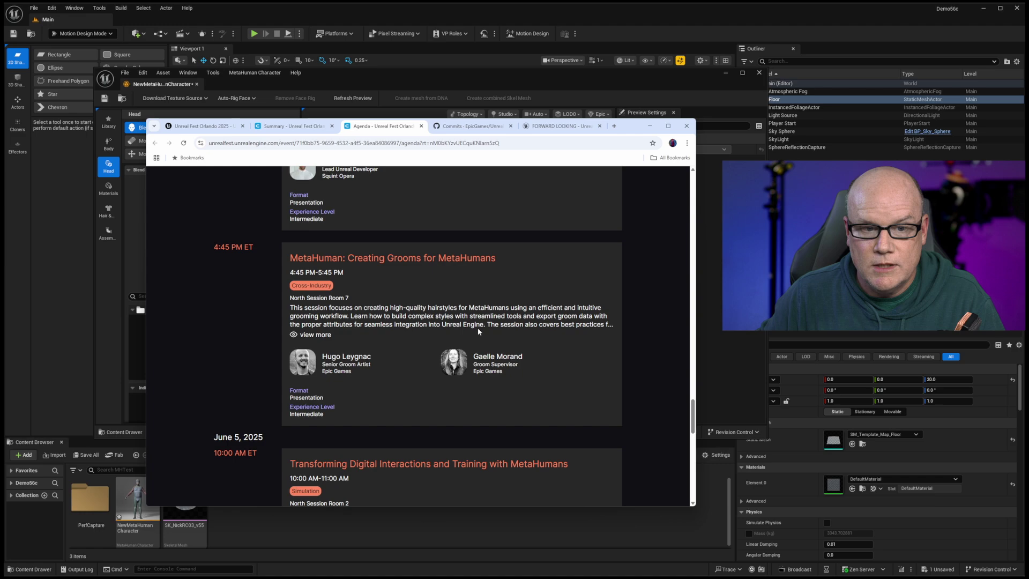
scroll(477, 327, "up", 5)
scroll(474, 322, "up", 10)
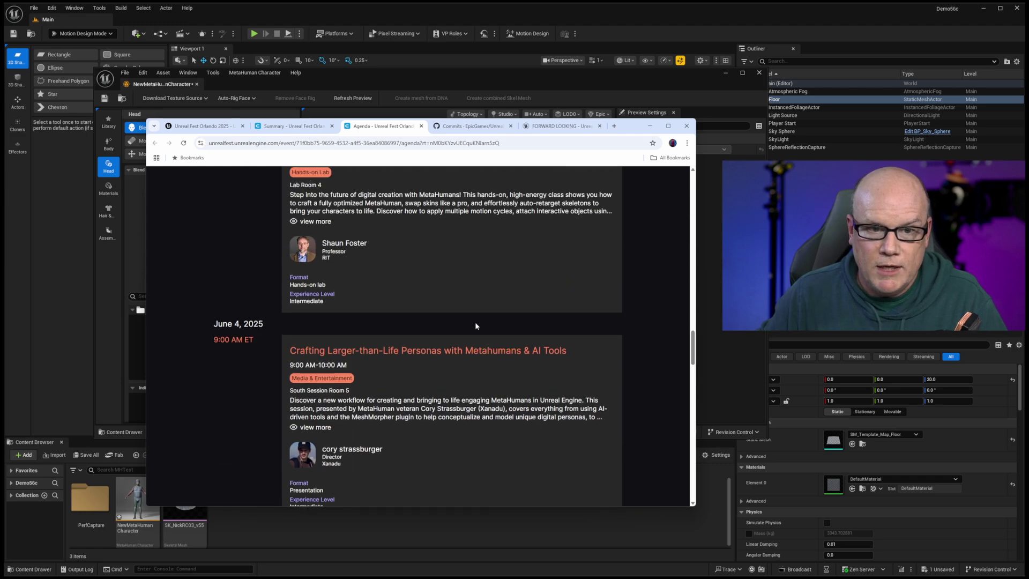
scroll(476, 322, "up", 15)
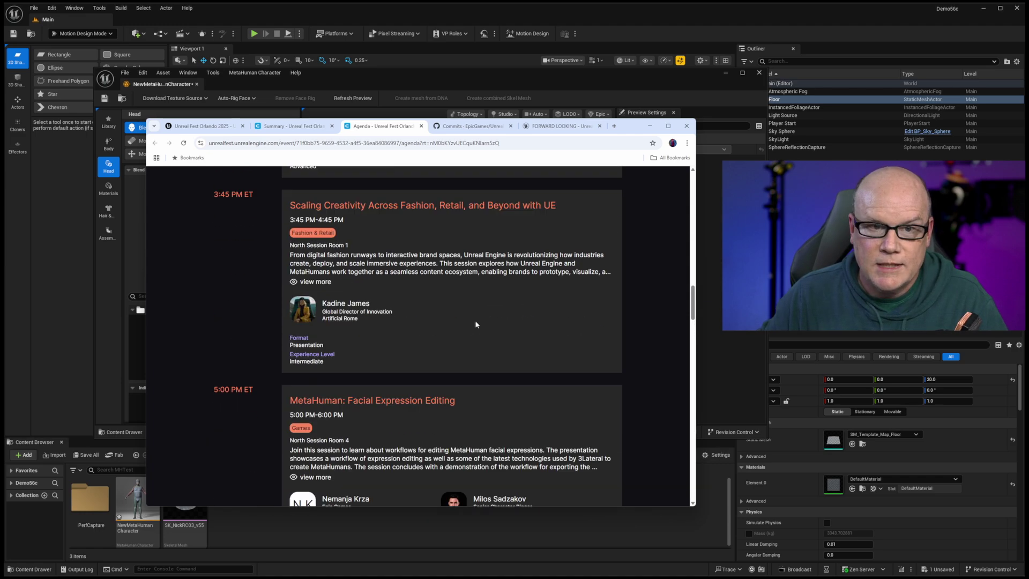
scroll(476, 317, "up", 2)
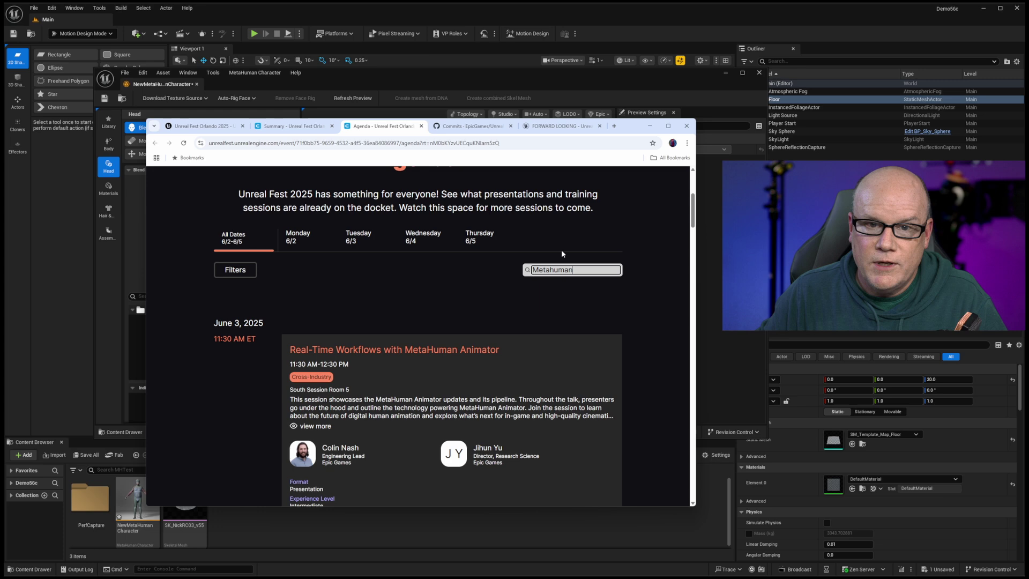
- Review the Metahuman-filtered plugins list, then move it aside to reveal the MetaHuman head
left_click(512, 80)
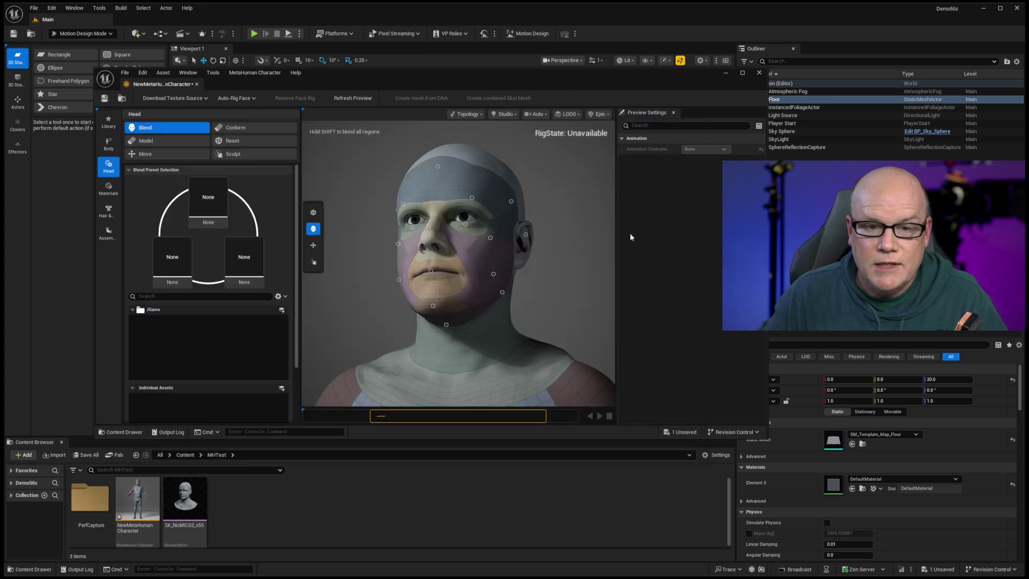
left_click_drag(602, 230, 586, 231)
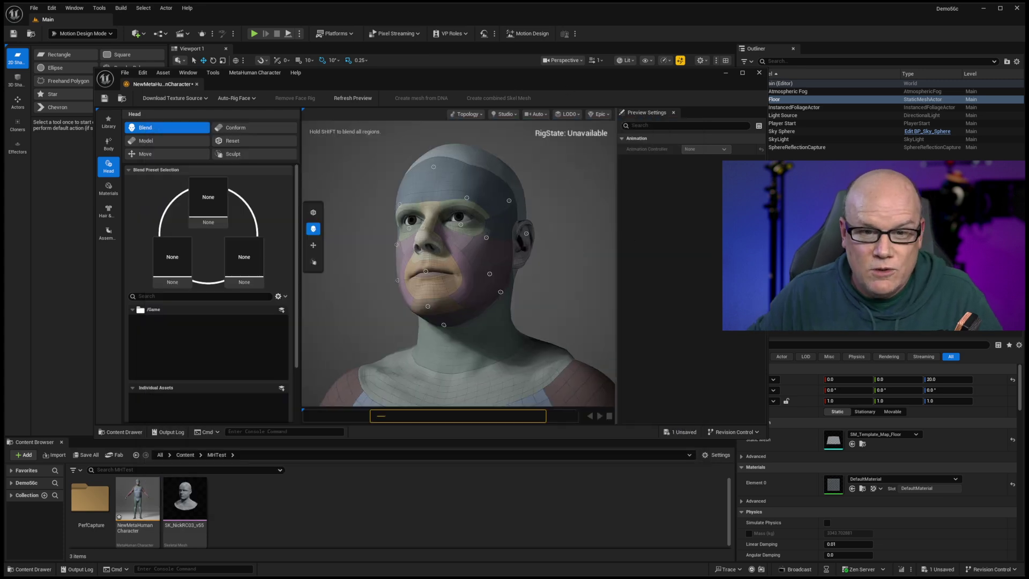
left_click_drag(11, 104, 475, 91)
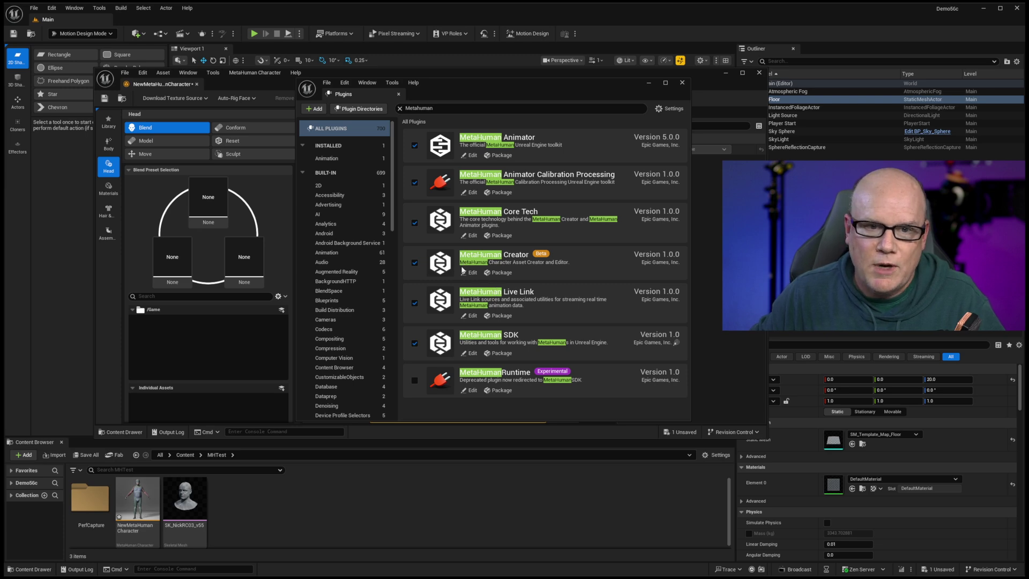
left_click_drag(590, 85, 0, 92)
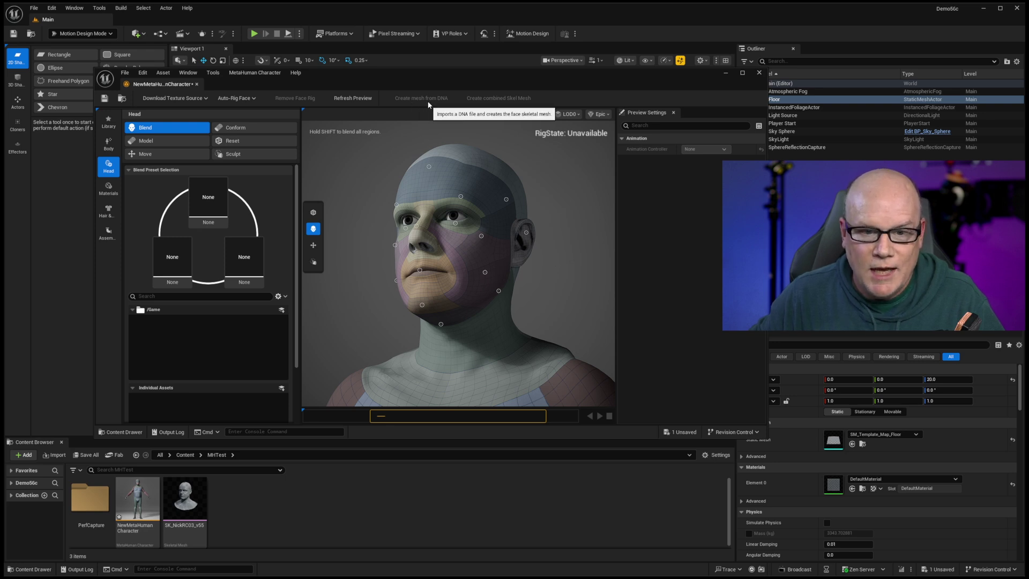
- Drop SK_NickRC03_v55 onto the left blend preset slot, then switch the head to Move mode
left_click(193, 503)
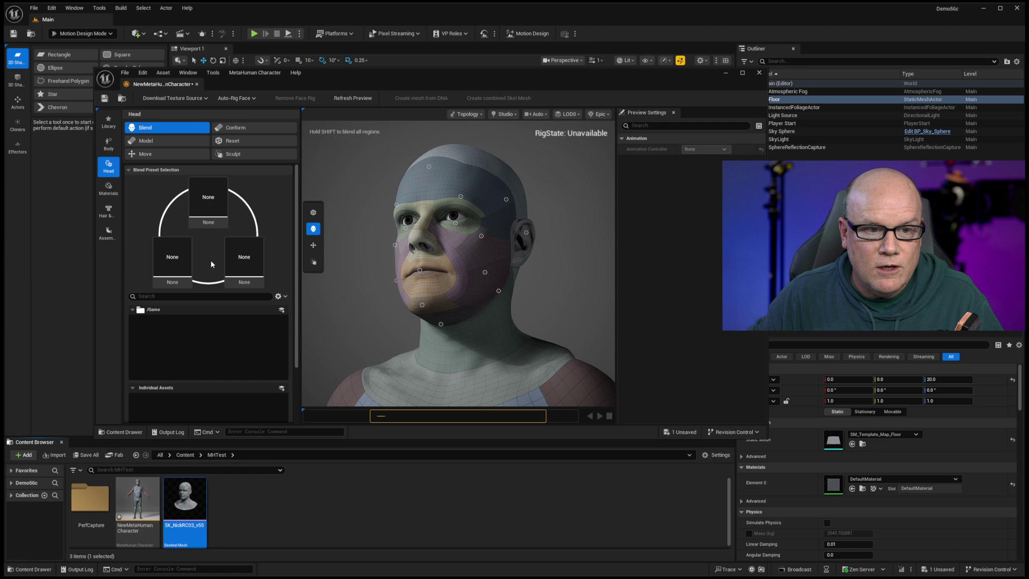
left_click_drag(185, 499, 228, 260)
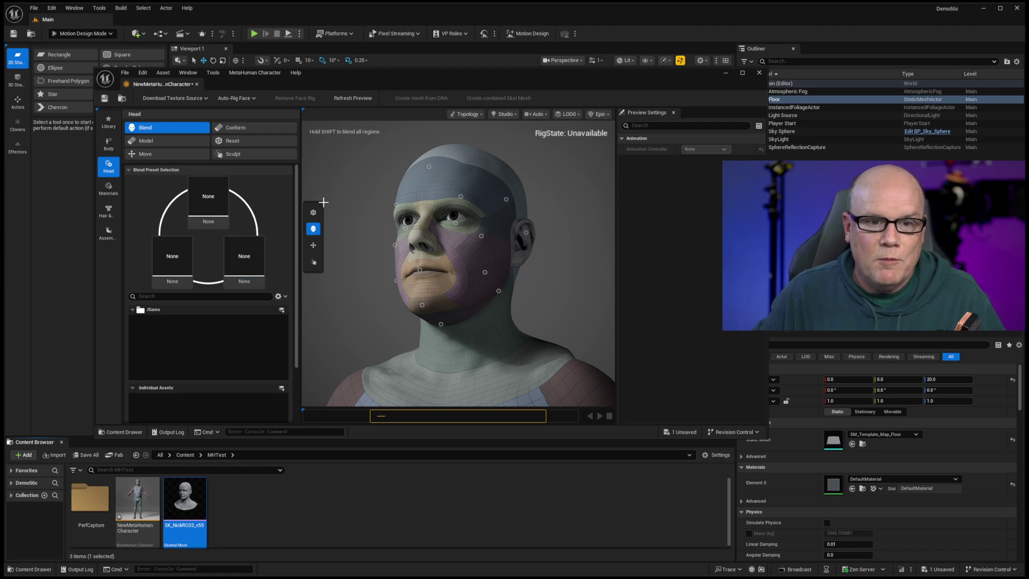
left_click(313, 245)
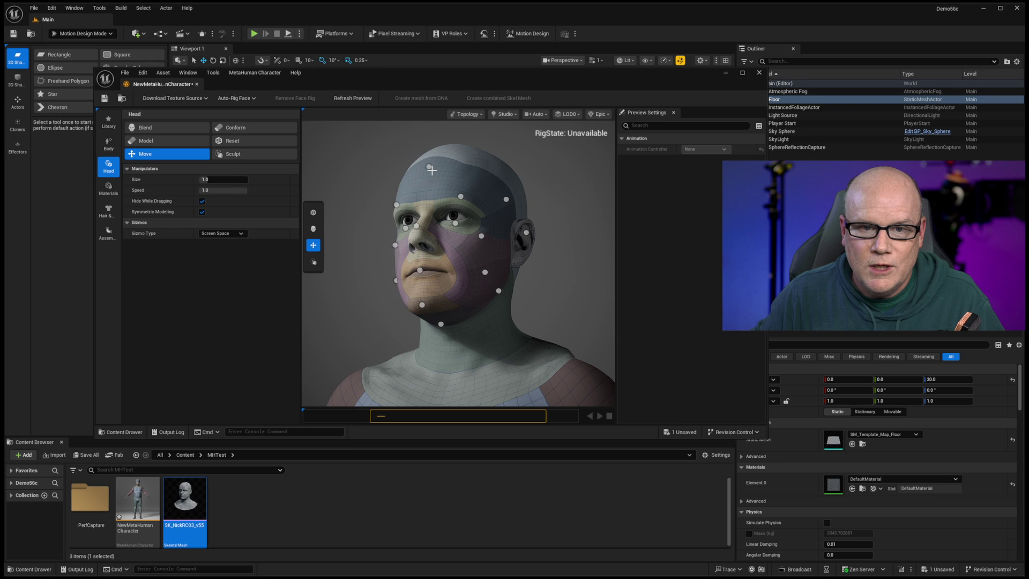
- Nudge the forehead and ear landmarks, check the Conform DNA import options, then move to Body
left_click_drag(430, 168, 430, 165)
left_click_drag(523, 233, 525, 230)
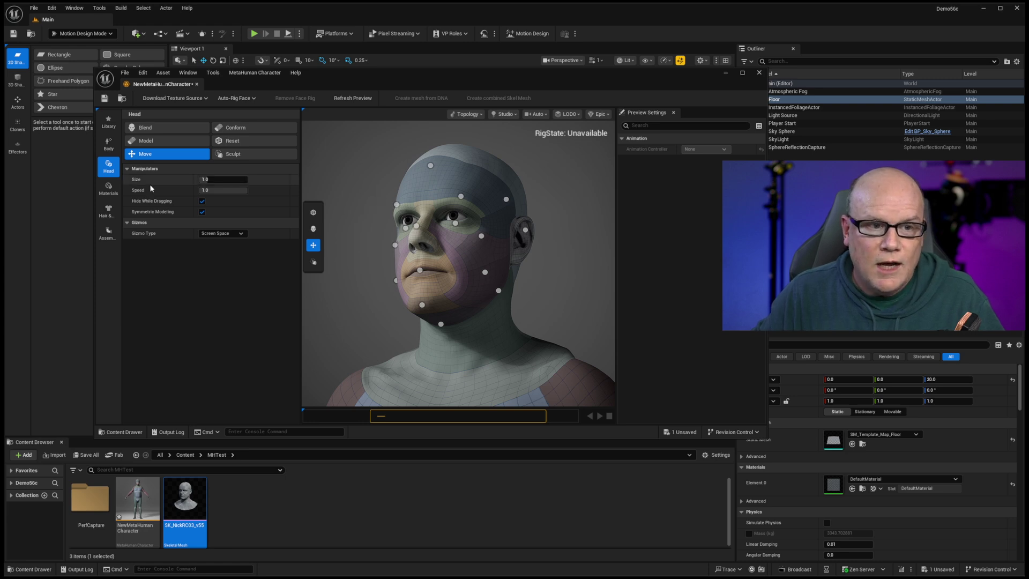
left_click(237, 129)
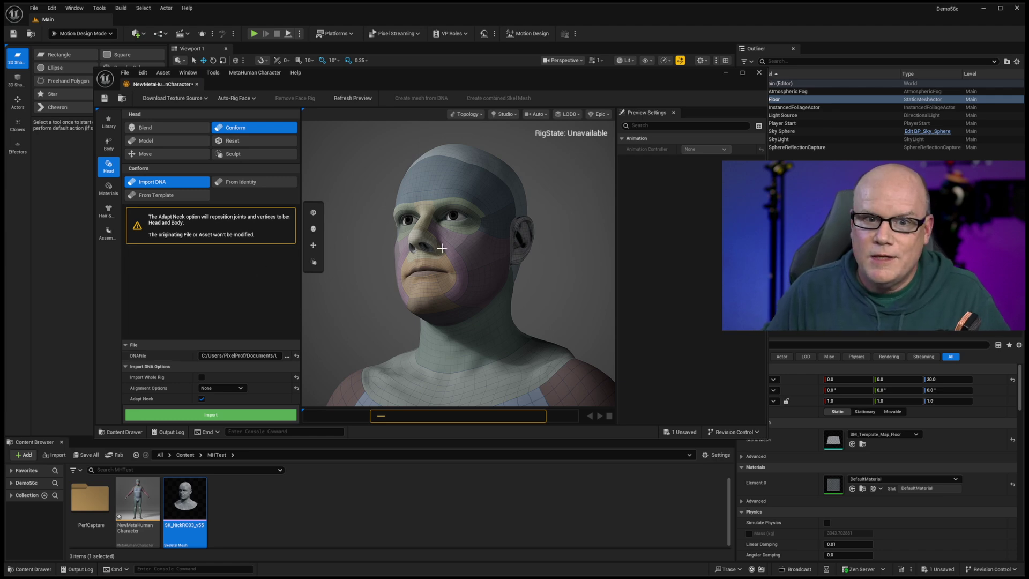
left_click(111, 151)
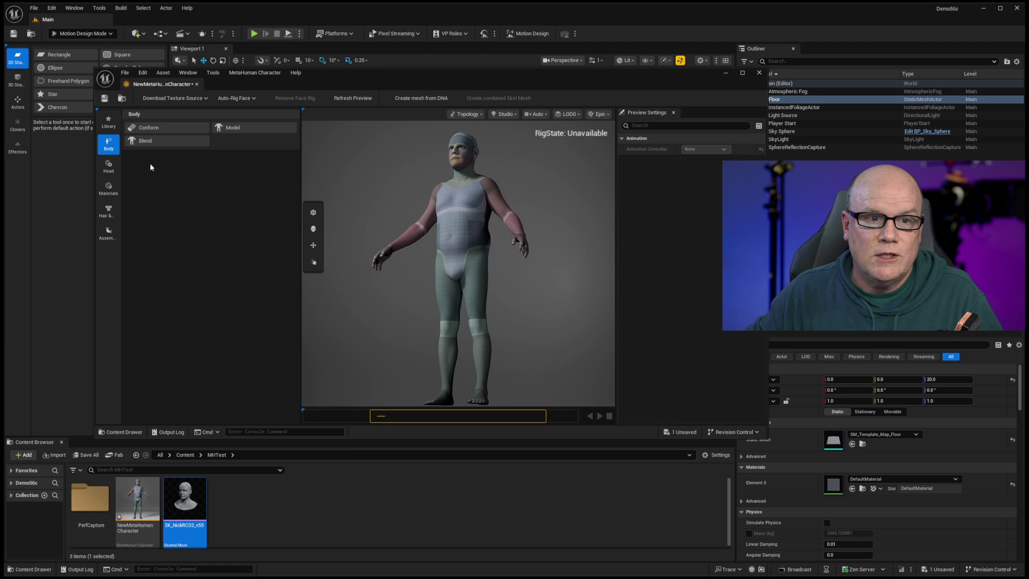
- Open the parametric body Model sliders and orbit and zoom to frame the character
left_click(229, 129)
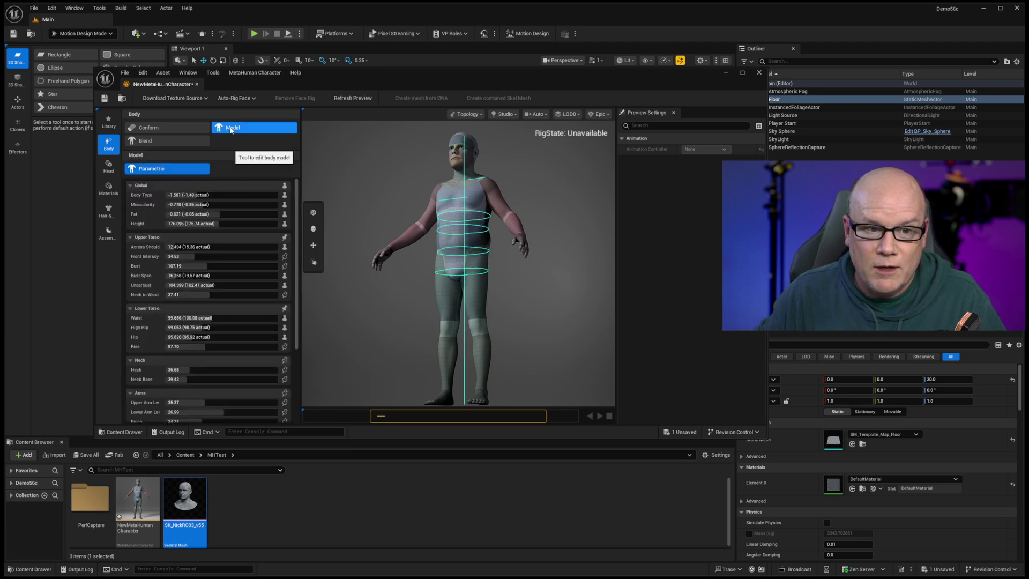
scroll(542, 184, "up", 3)
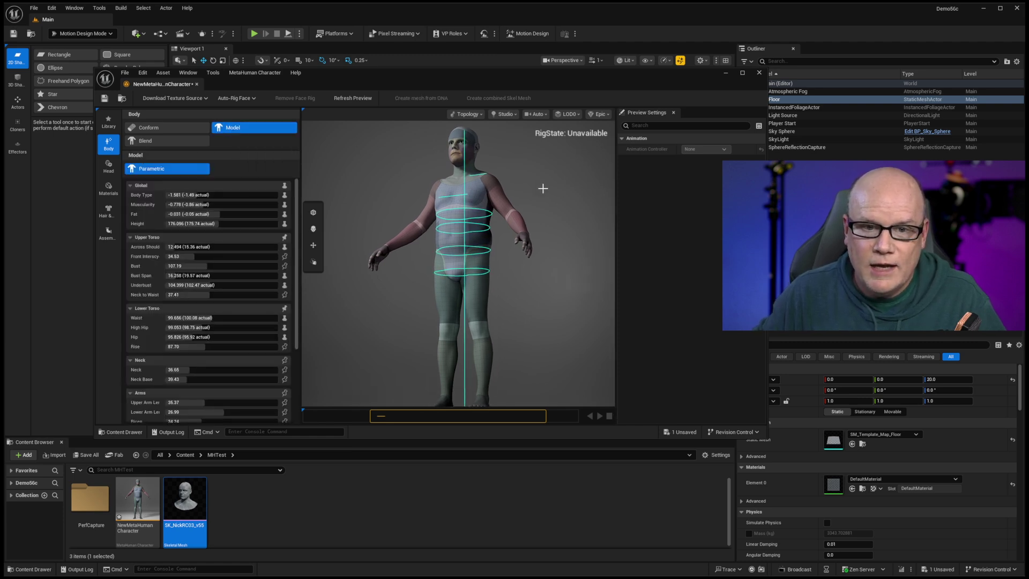
scroll(504, 160, "down", 3)
left_click_drag(501, 157, 550, 252)
scroll(547, 249, "up", 4)
left_click_drag(441, 244, 496, 258)
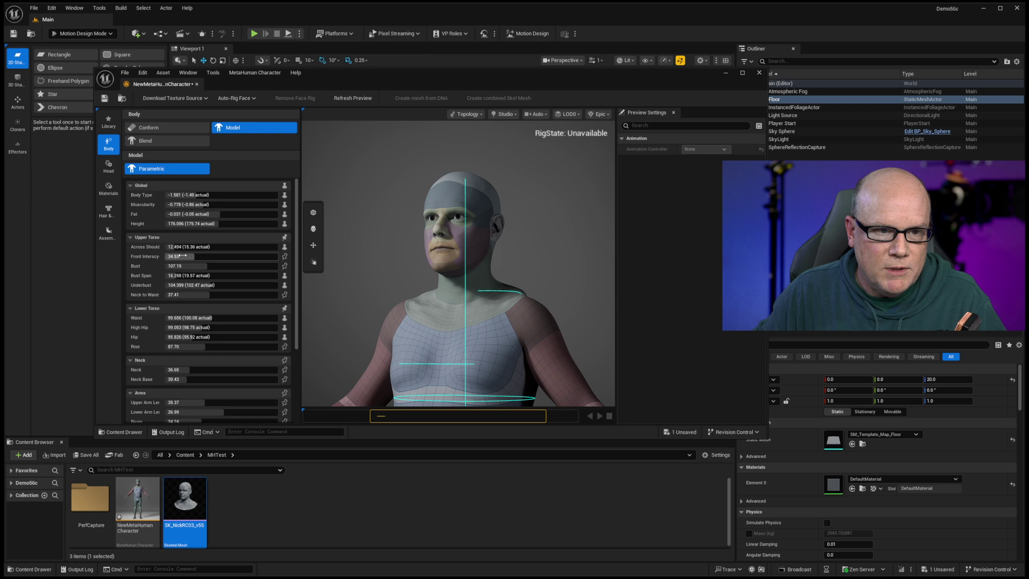
- Raise Across Shoulder and Bust to widen the shoulders and chest, then return to Head
left_click_drag(170, 248, 199, 214)
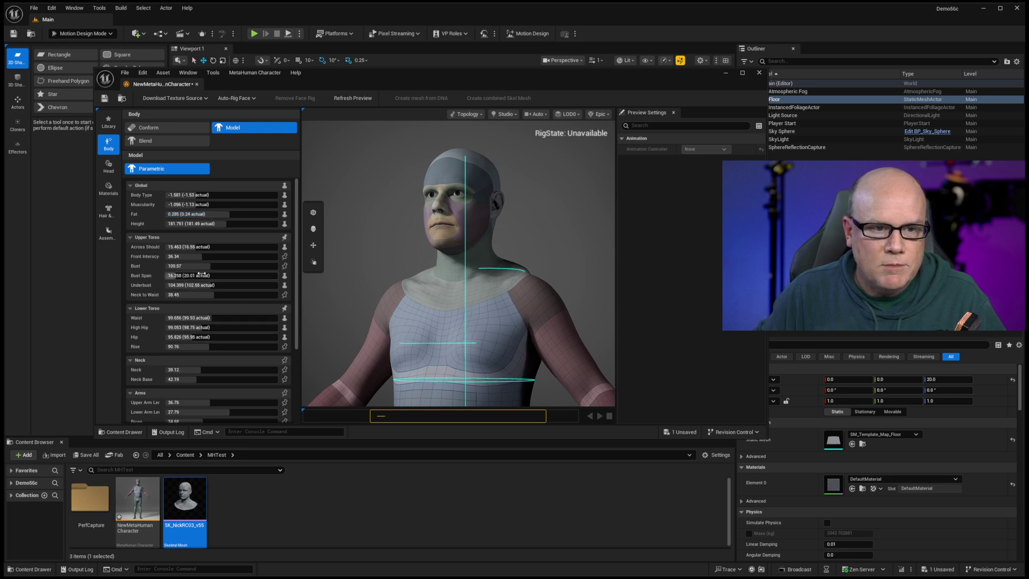
left_click_drag(210, 266, 215, 266)
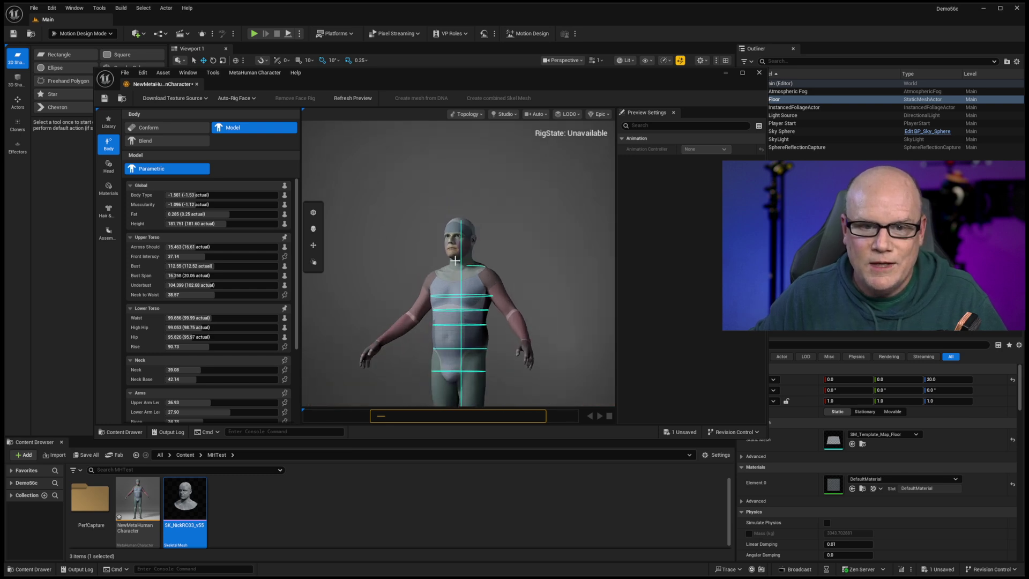
scroll(455, 260, "up", 2)
scroll(455, 260, "up", 2)
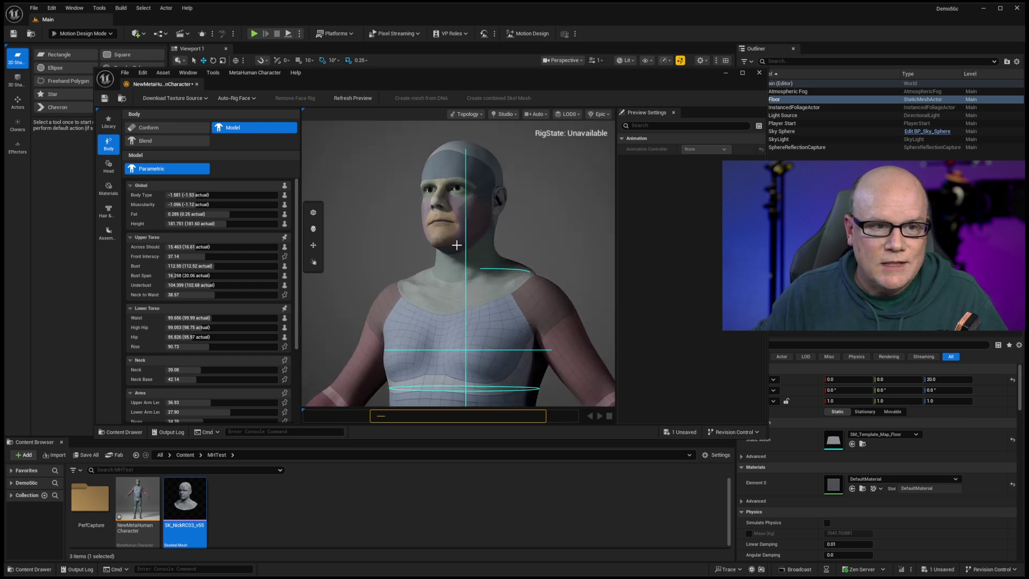
left_click(108, 167)
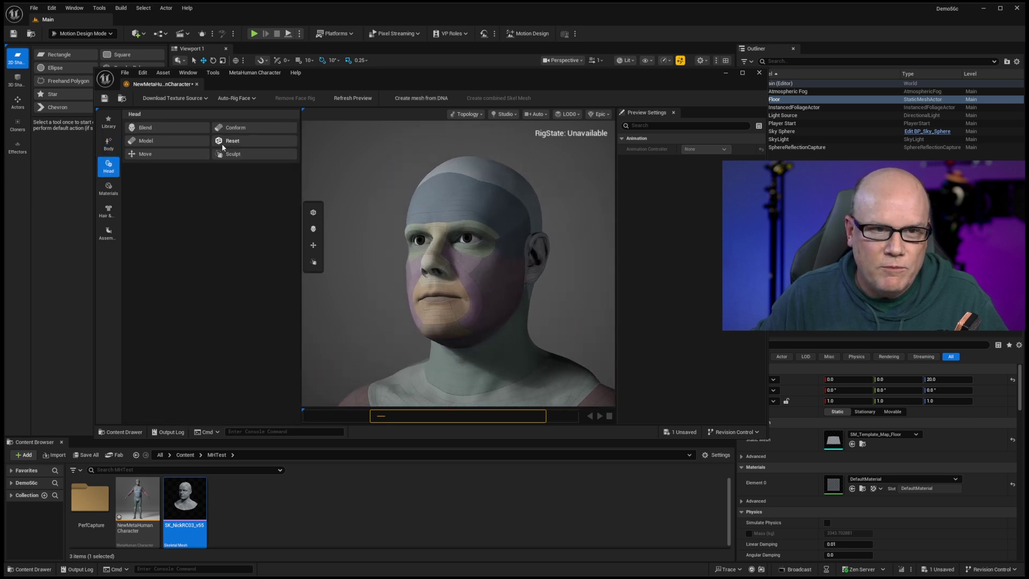
- Under Materials > Skin, preview Face Texture Index values and enter 79 for a younger face
left_click(115, 192)
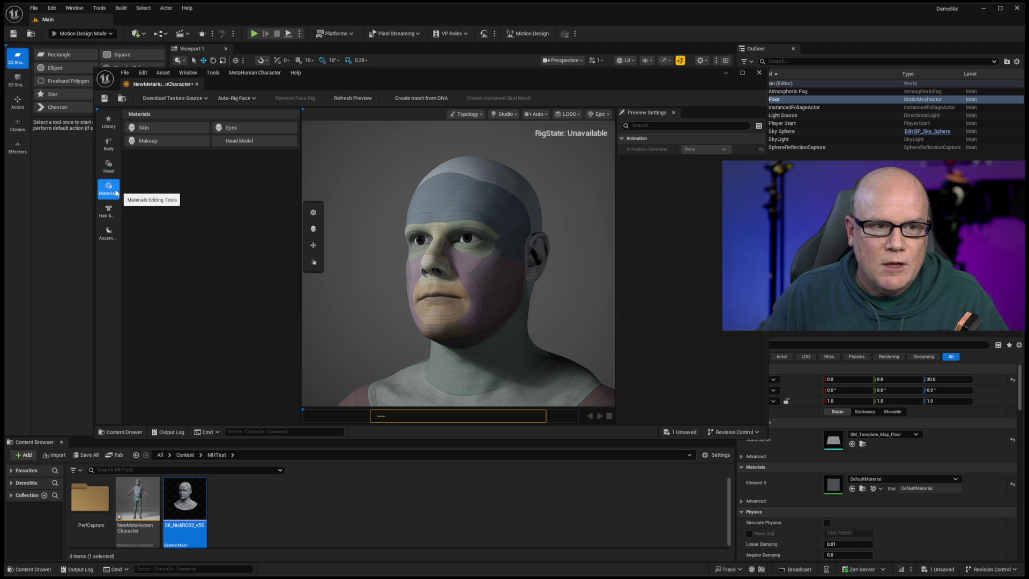
left_click(164, 131)
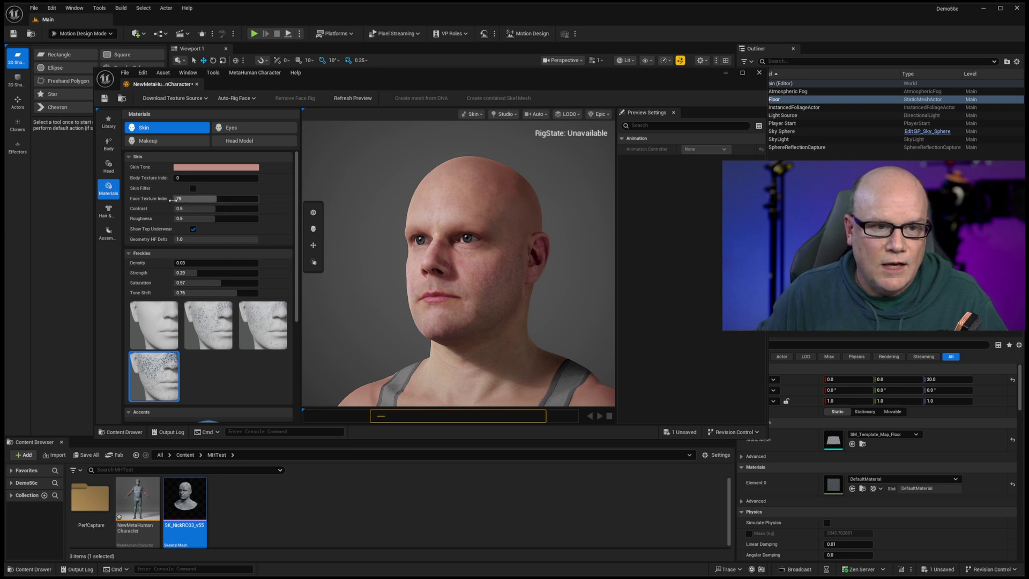
left_click_drag(173, 200, 249, 200)
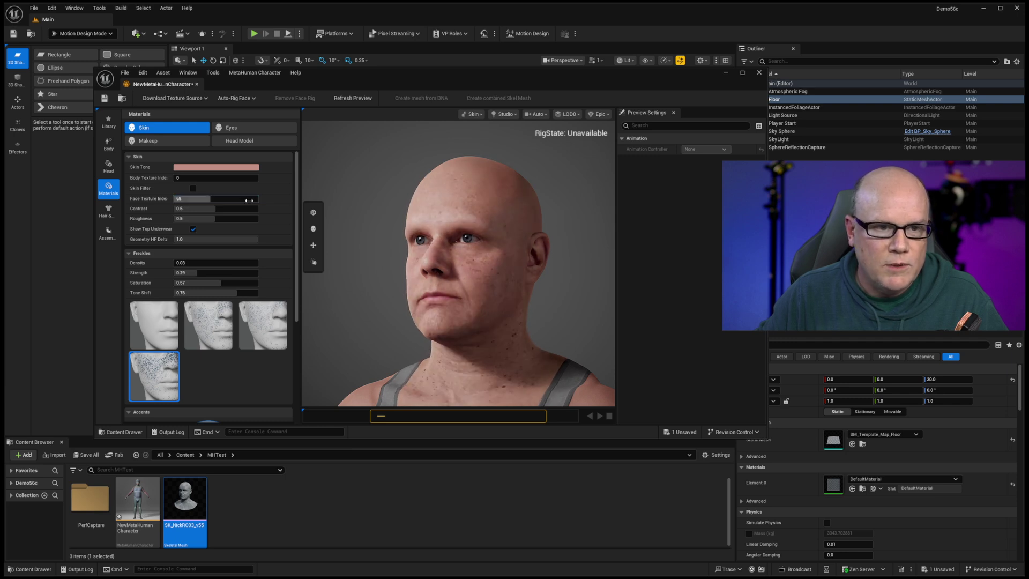
left_click(218, 200)
key("Return")
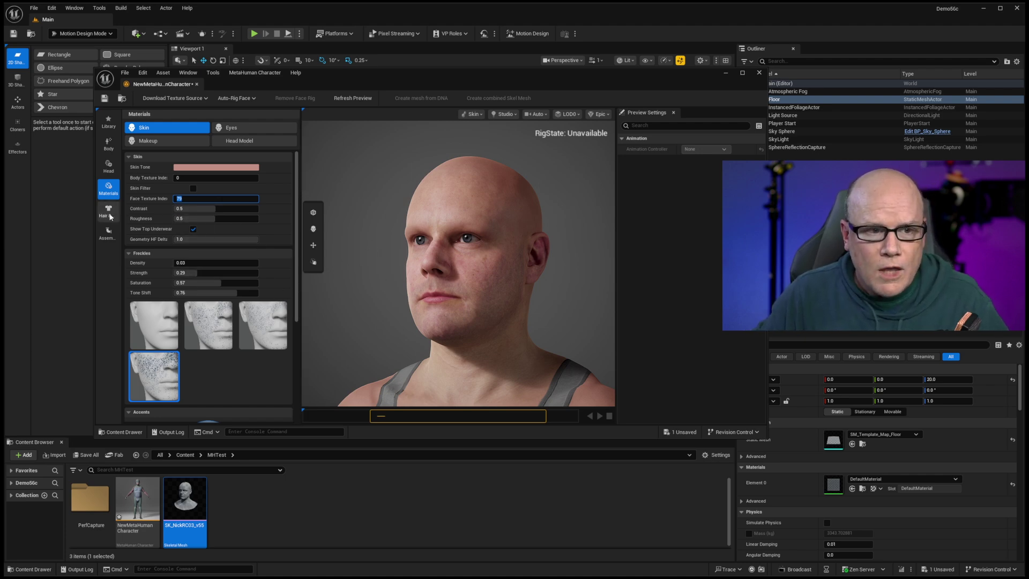
- Commit the Face Texture Index of 79 and move to the Hair & Clothing section
key("Return")
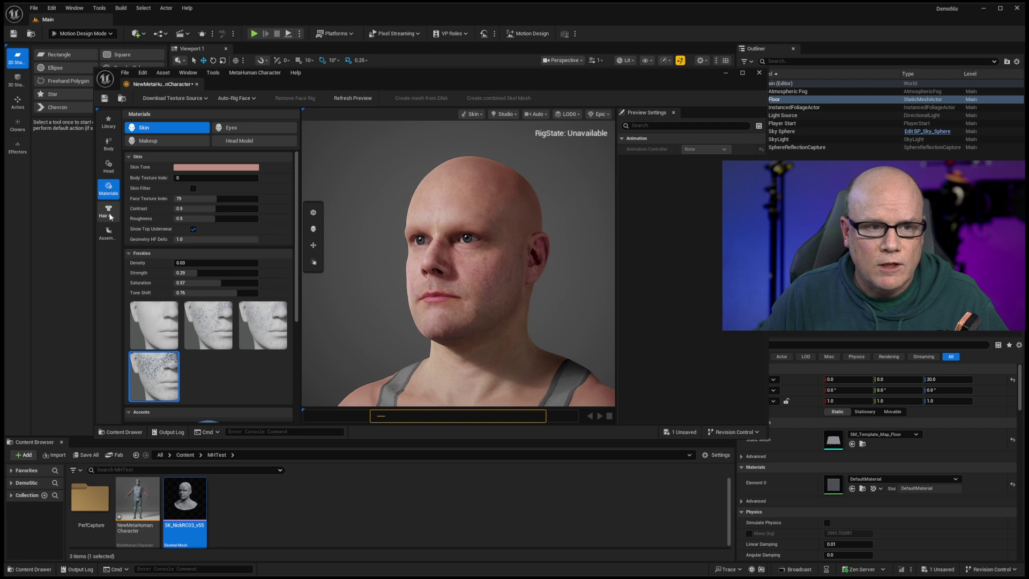
left_click(109, 215)
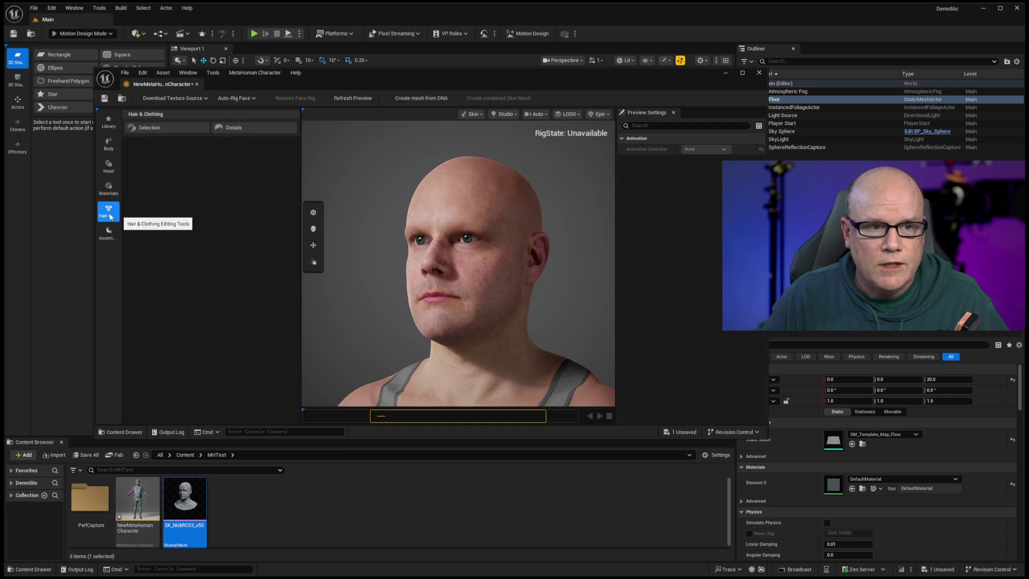
left_click(314, 263)
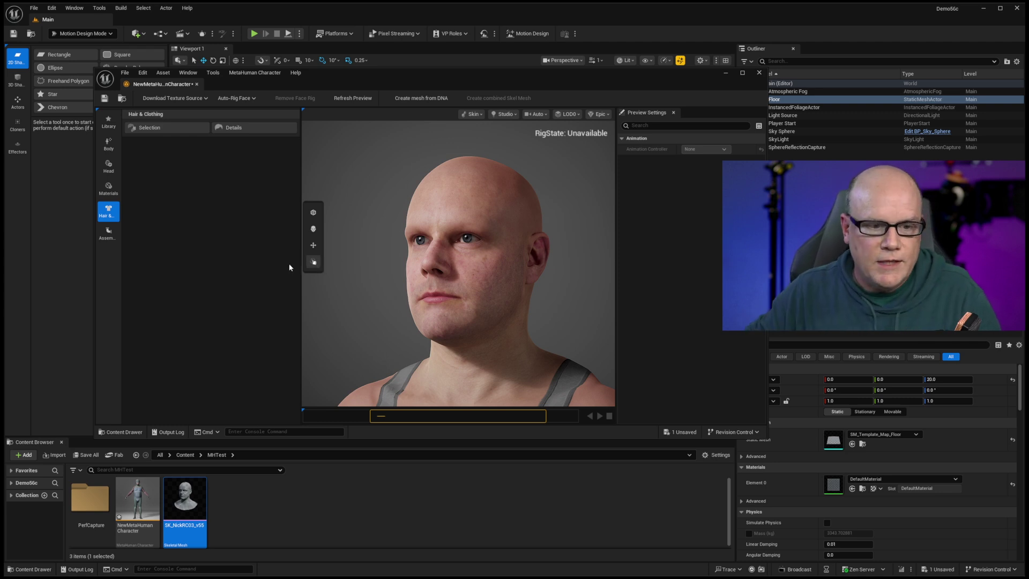
- Open the PerfCapture folder and filter the Plugins list by 'capture' to review Performance Capture plugins
double_click(102, 501)
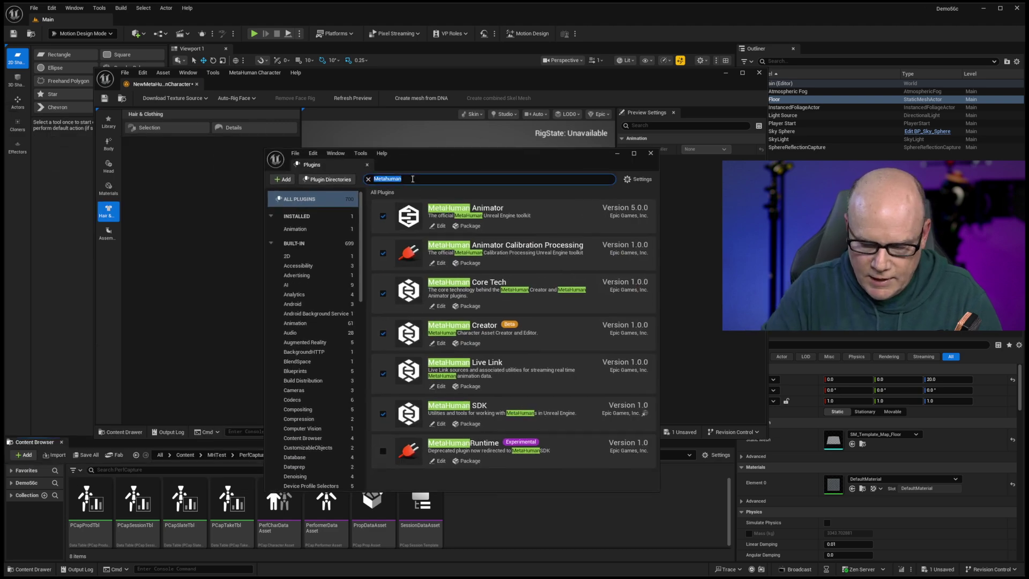
type("ture")
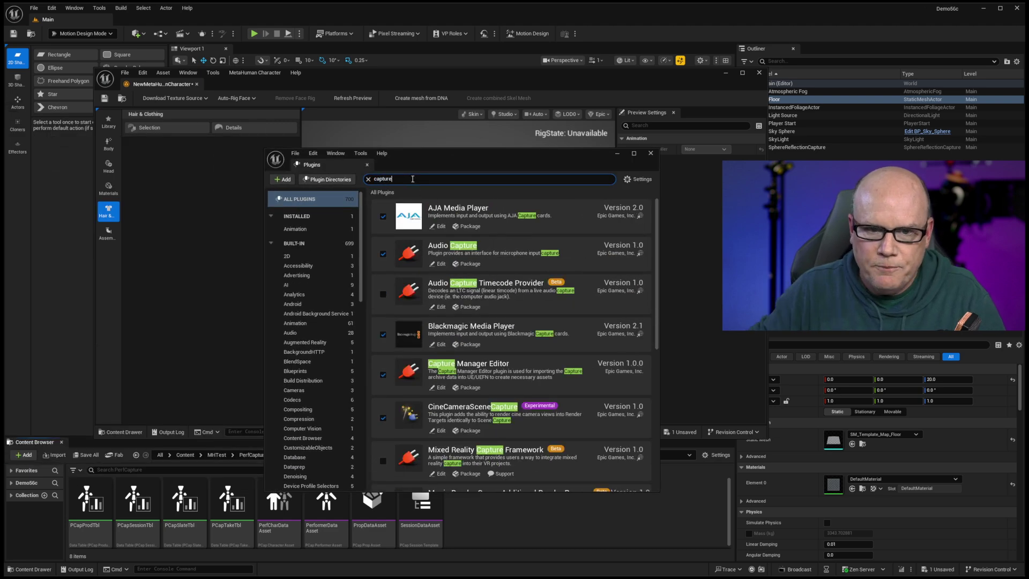
scroll(497, 299, "down", 10)
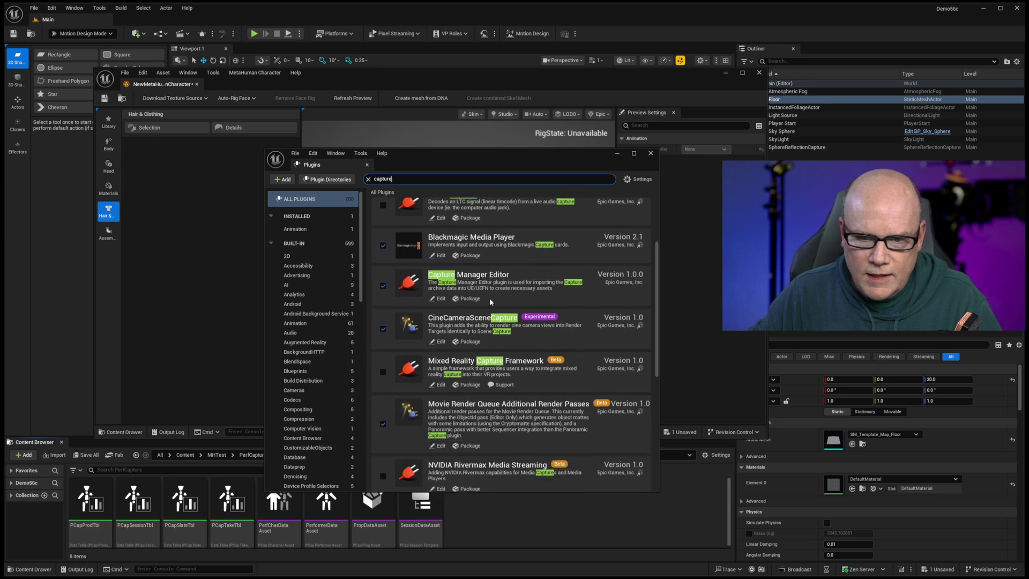
scroll(490, 303, "down", 1)
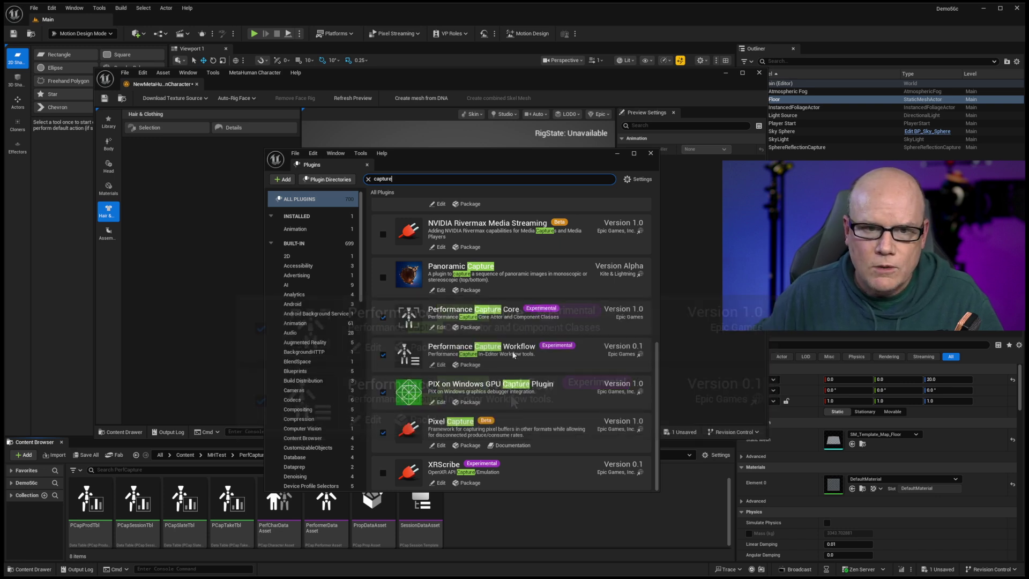
- Close the Plugins window and open PerfCharDataAsset to view its Capture Character Class setting
left_click(651, 153)
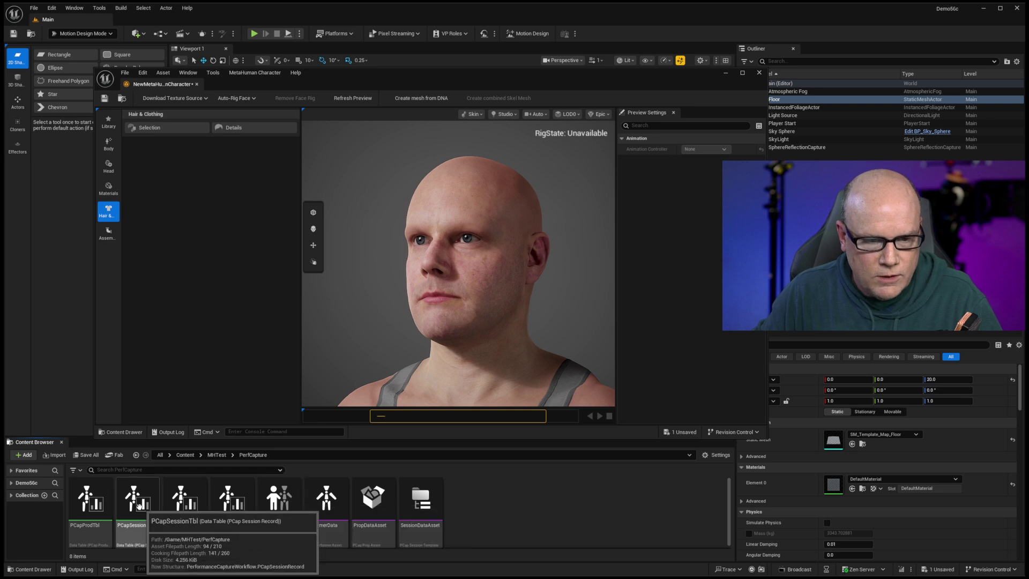
double_click(294, 498)
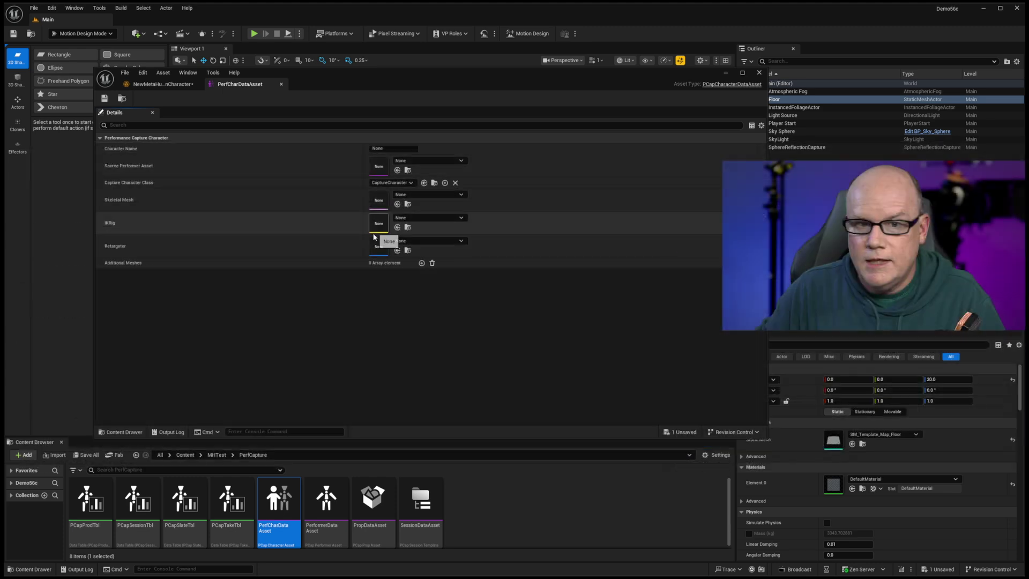
- Open PerformerDataAsset, PropDataAsset and SessionDataAsset from the Content Browser
double_click(327, 506)
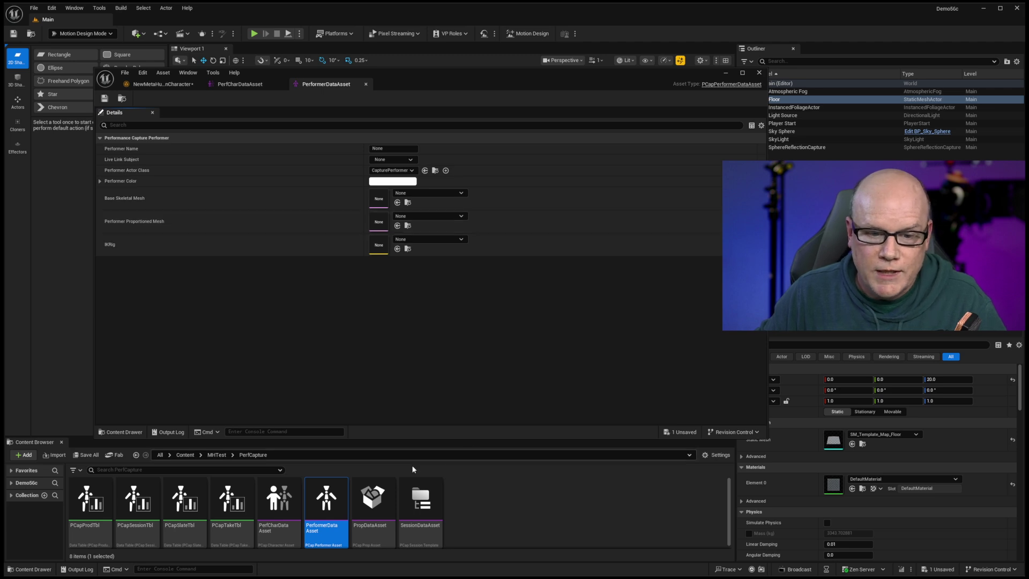
double_click(373, 499)
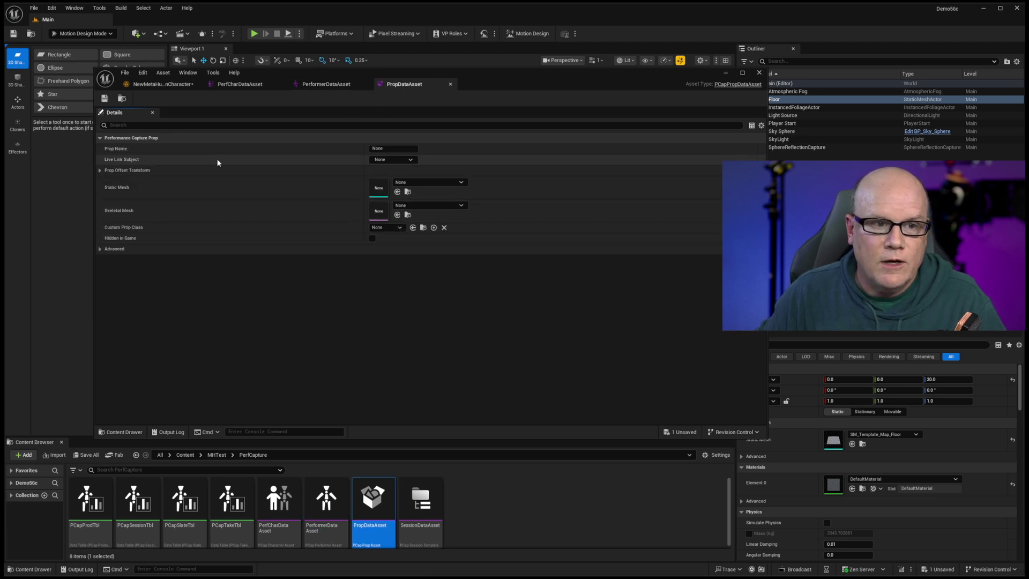
double_click(437, 492)
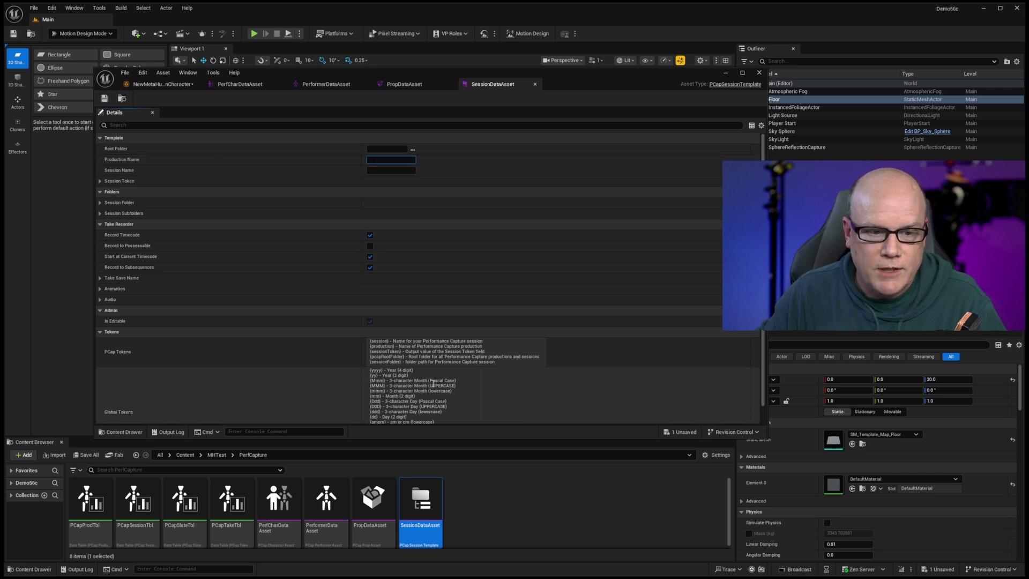
- Open the PCapProdTbl and PCapSessionTbl data tables and select session row NewRow_0
double_click(95, 501)
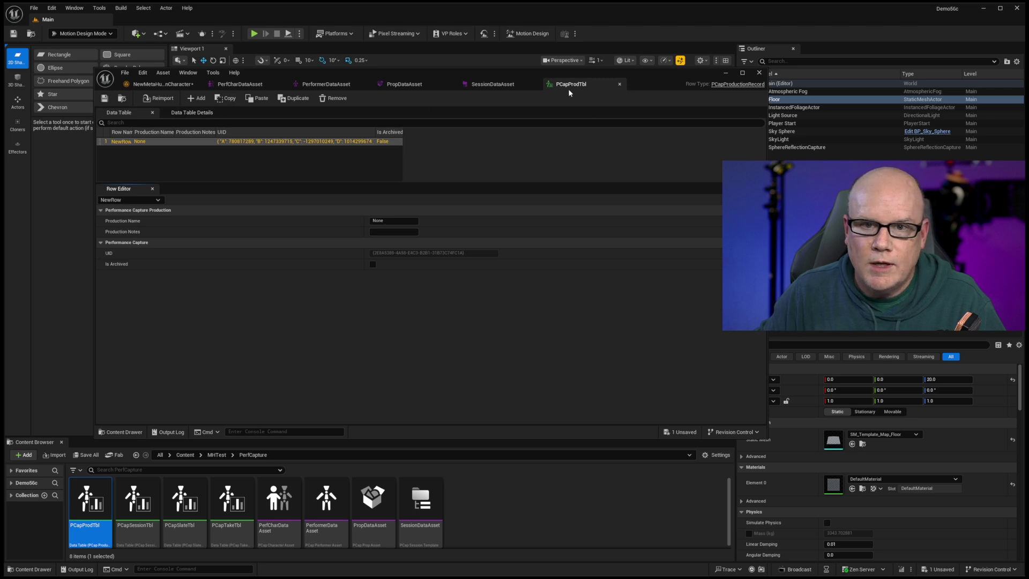
double_click(137, 501)
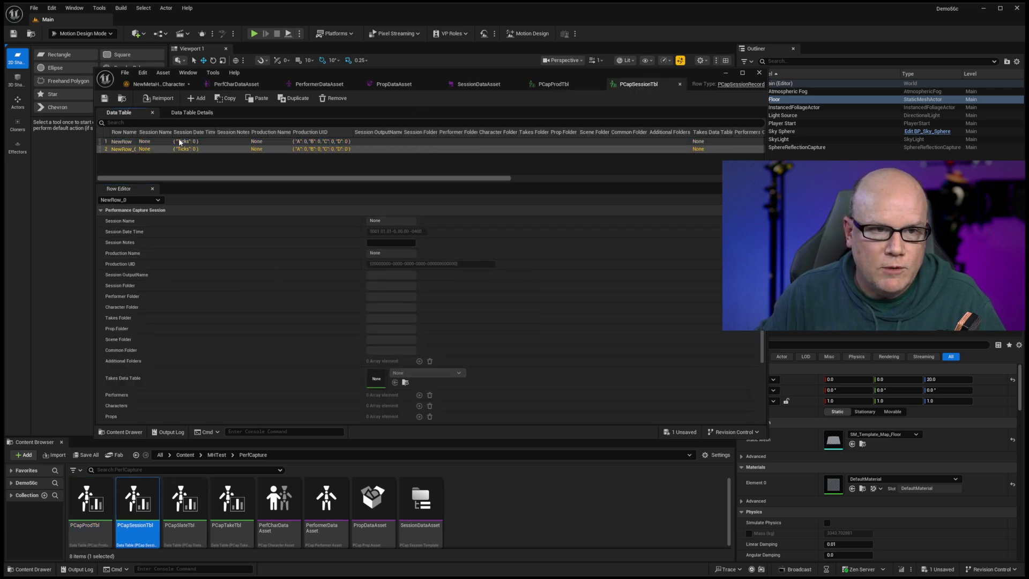
left_click(181, 151)
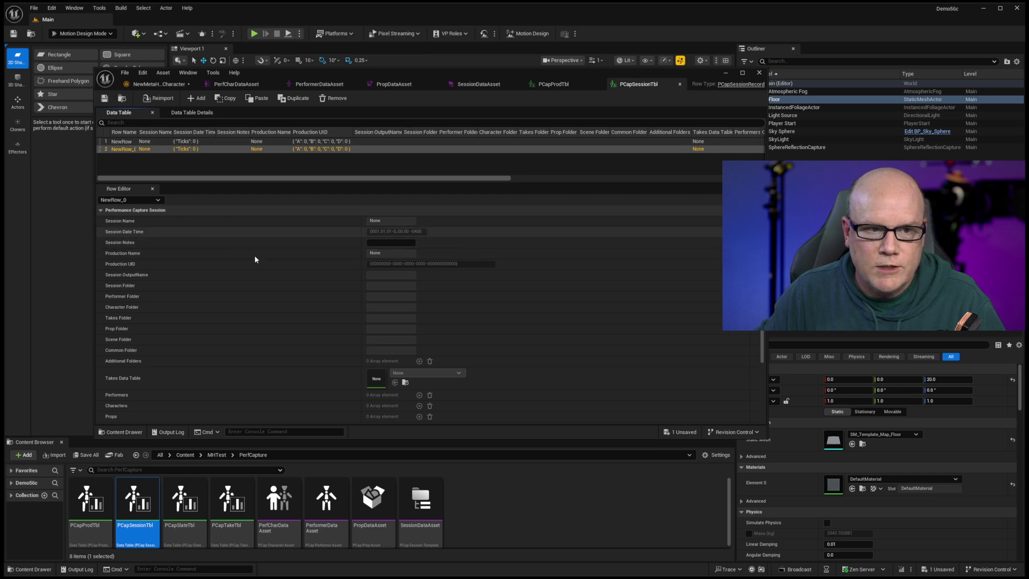
- Open PCapSlateTbl, select the DEMO_020 slate and check its Status options, leaving it Incomplete
double_click(185, 499)
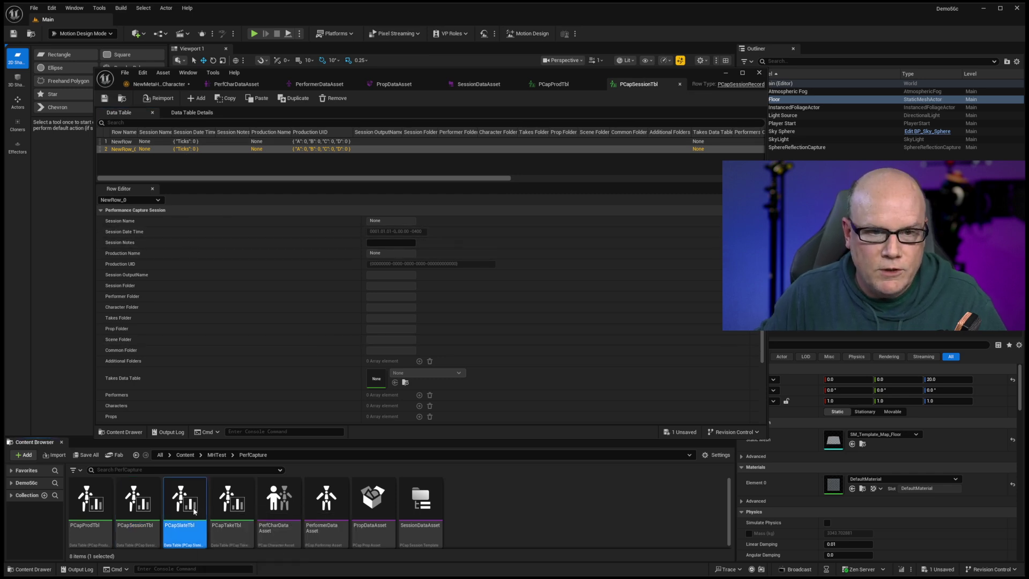
left_click(191, 152)
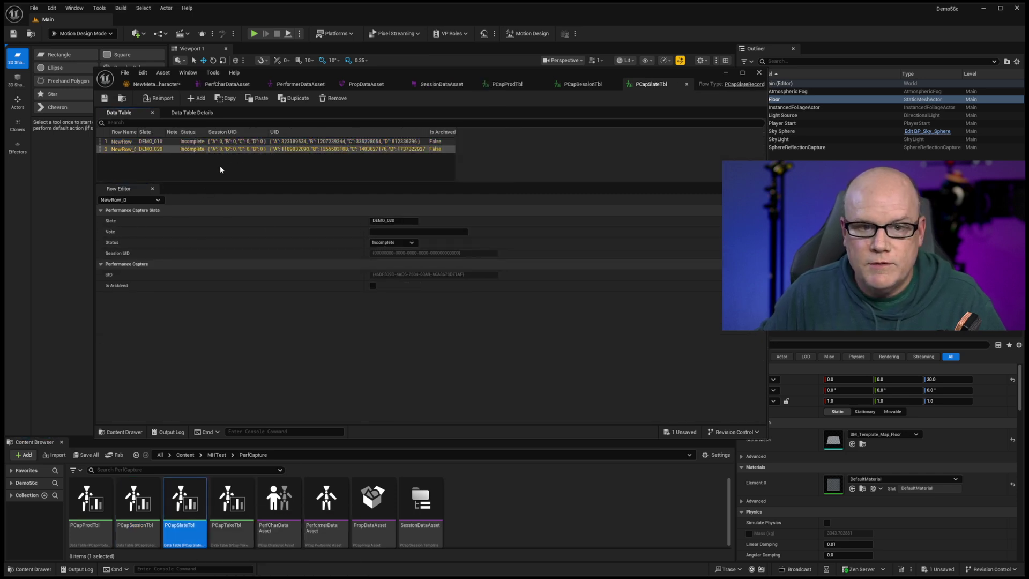
left_click(393, 242)
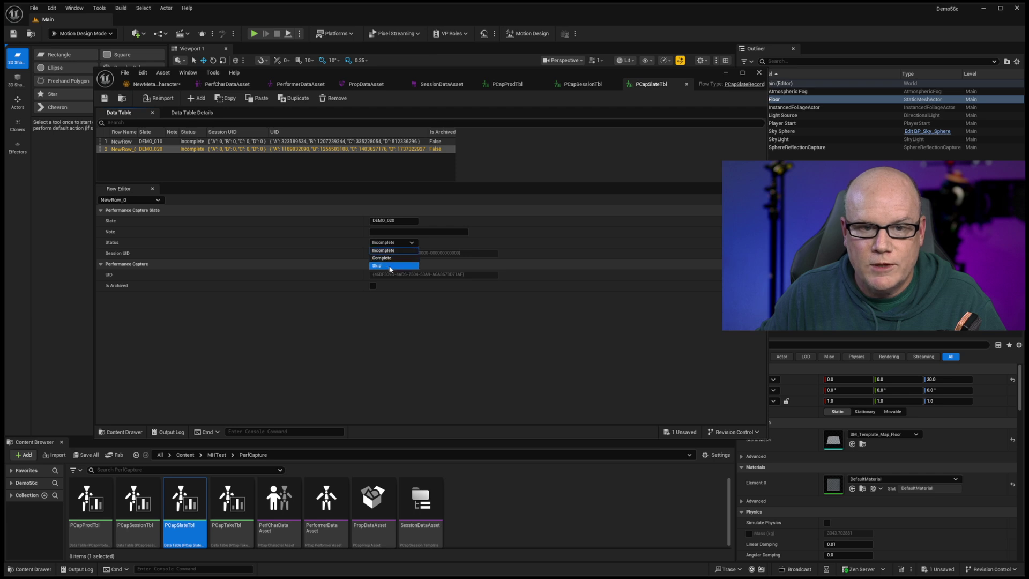
left_click(405, 244)
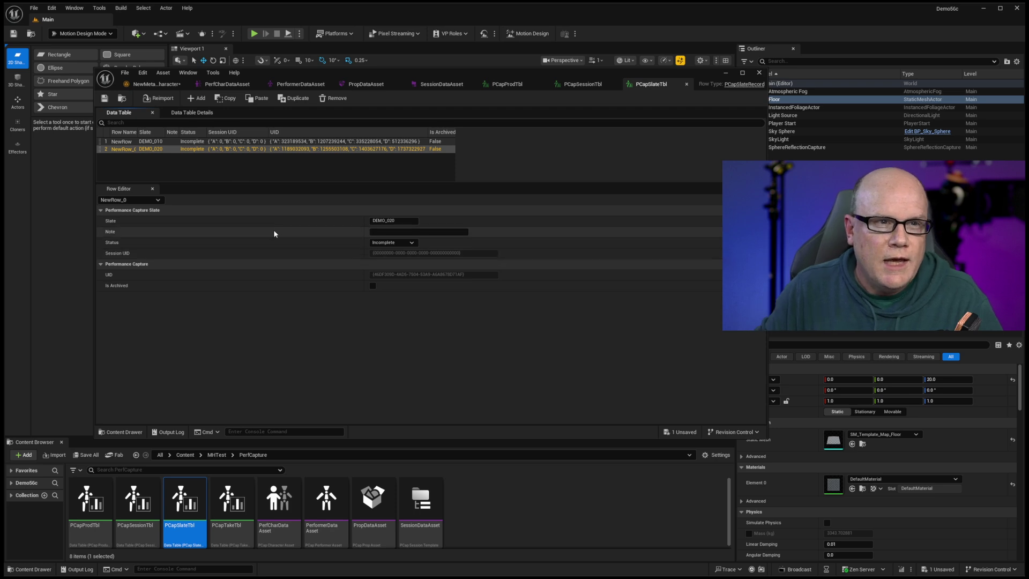
- Launch Live Link Hub from the editor tools menu, widen it and shift it right and down
left_click(102, 9)
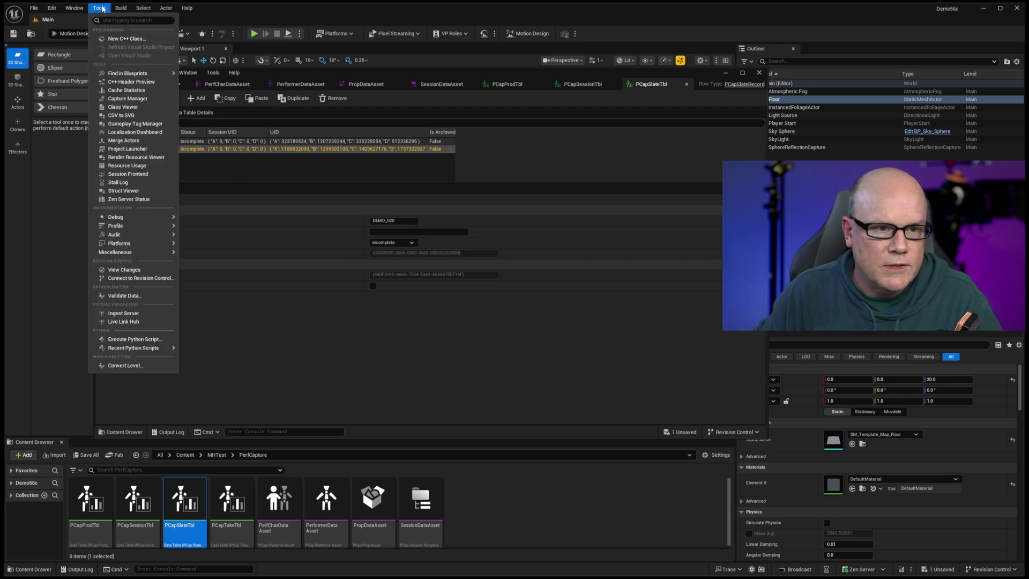
left_click(129, 322)
key("alt+Tab")
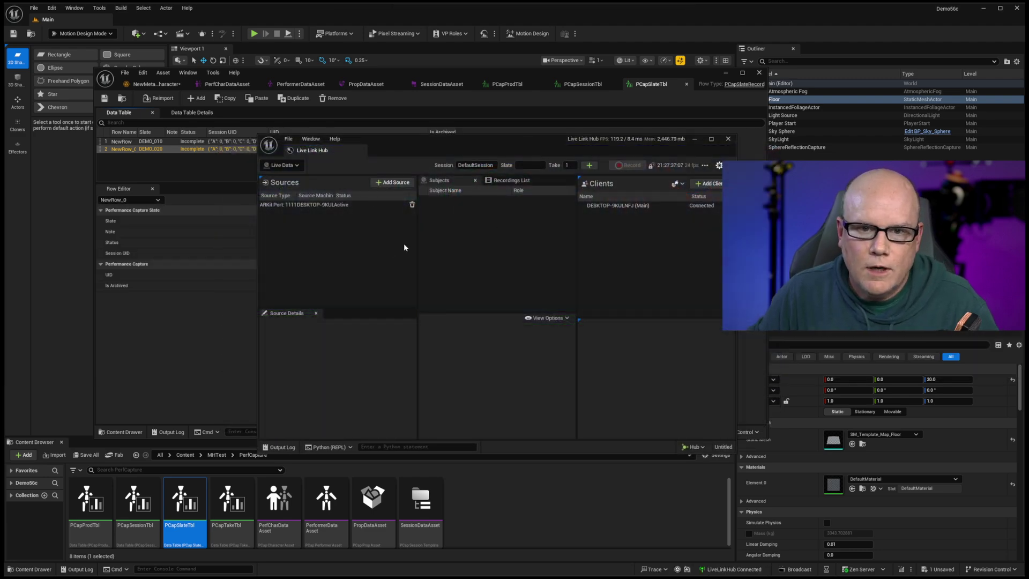
left_click_drag(259, 256, 202, 257)
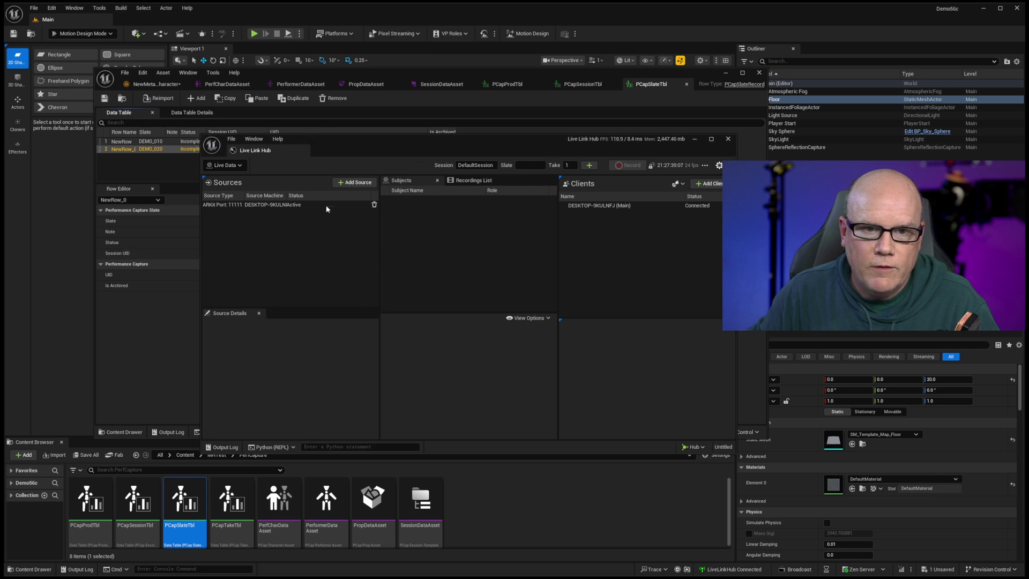
left_click_drag(516, 147, 526, 163)
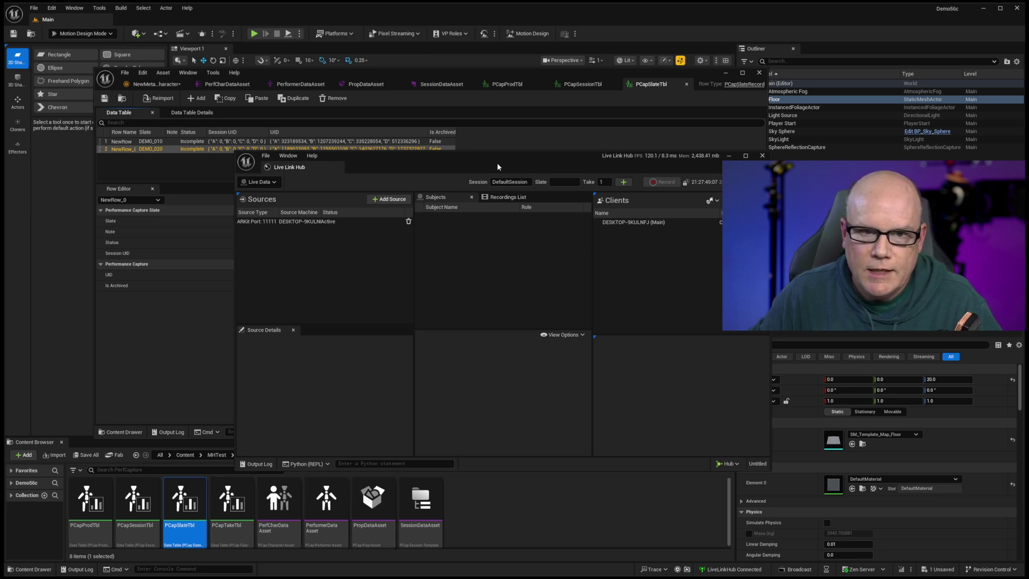
left_click_drag(496, 156, 504, 164)
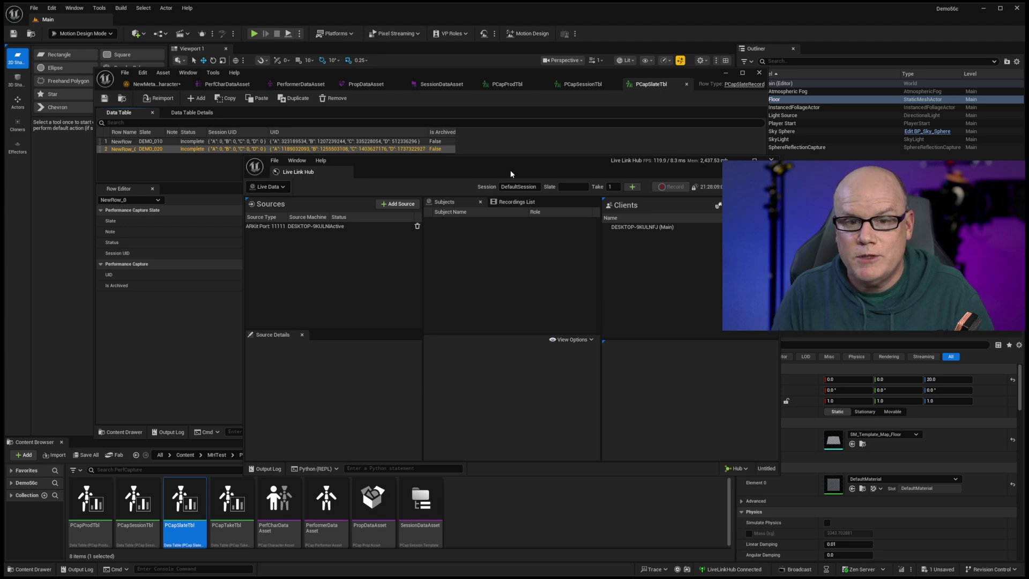
- Bring Chrome forward and view the UnrealEngine GitHub commits before returning to the code page
key("alt+Tab")
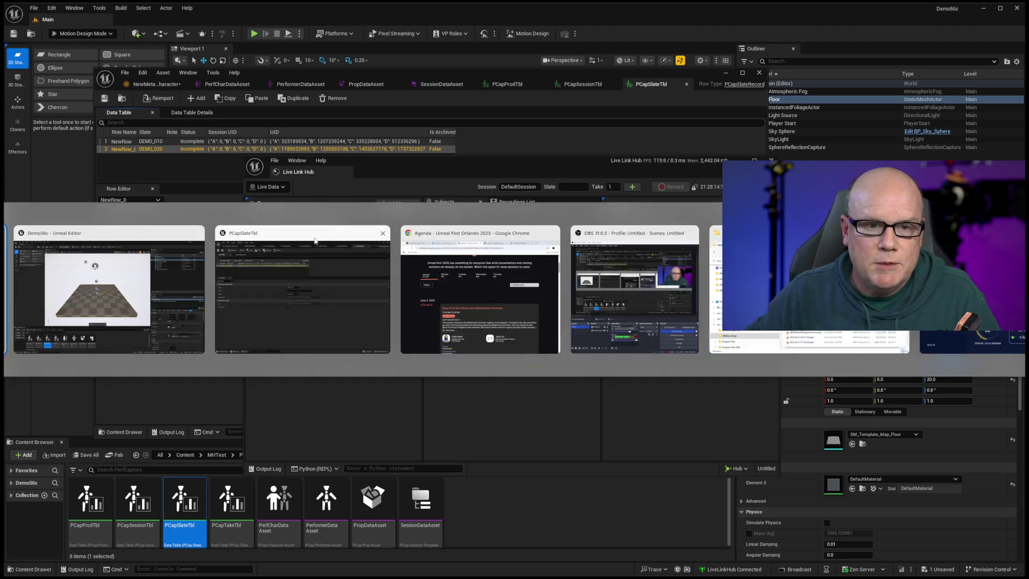
left_click(420, 338)
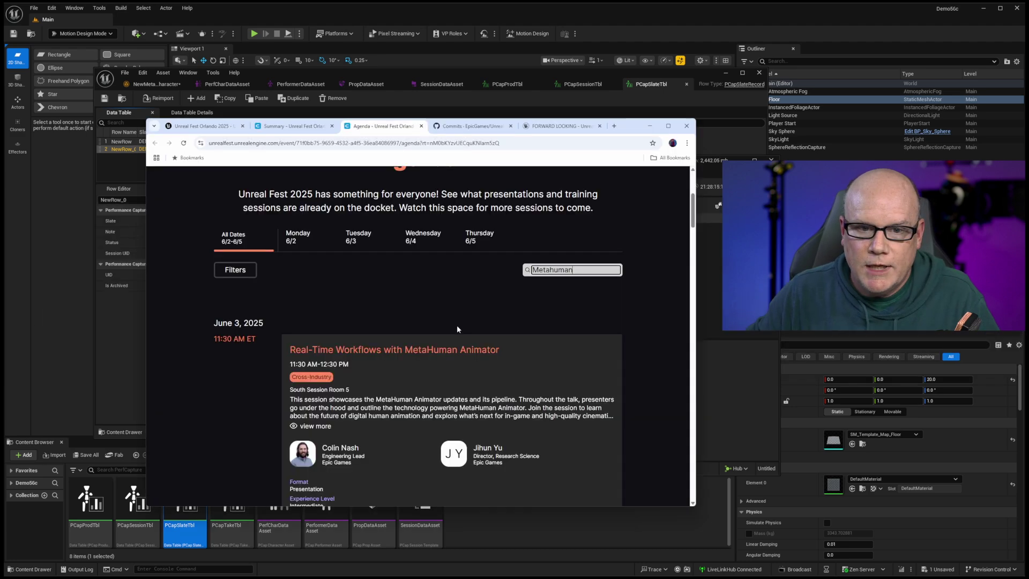
left_click(464, 127)
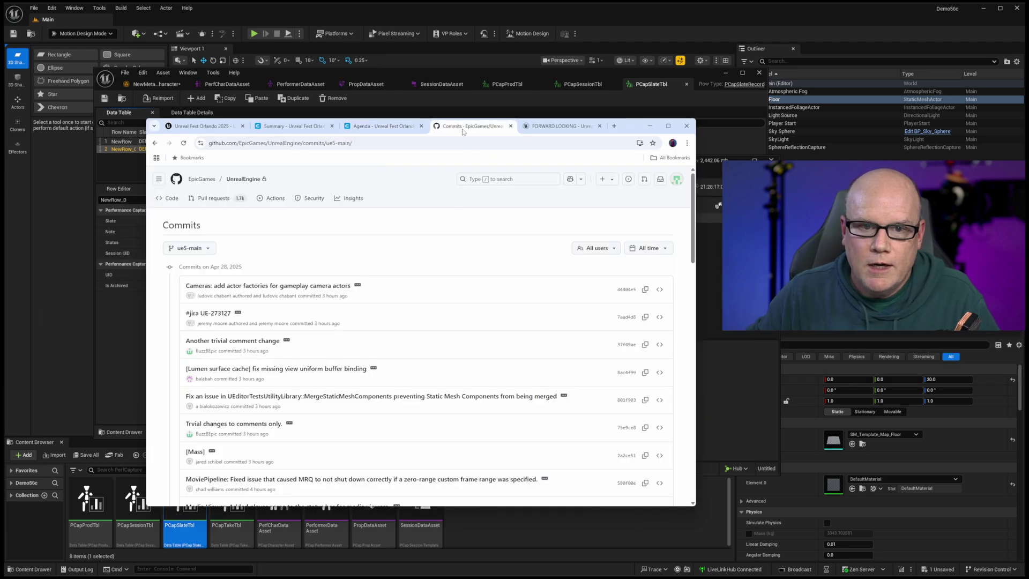
left_click(155, 143)
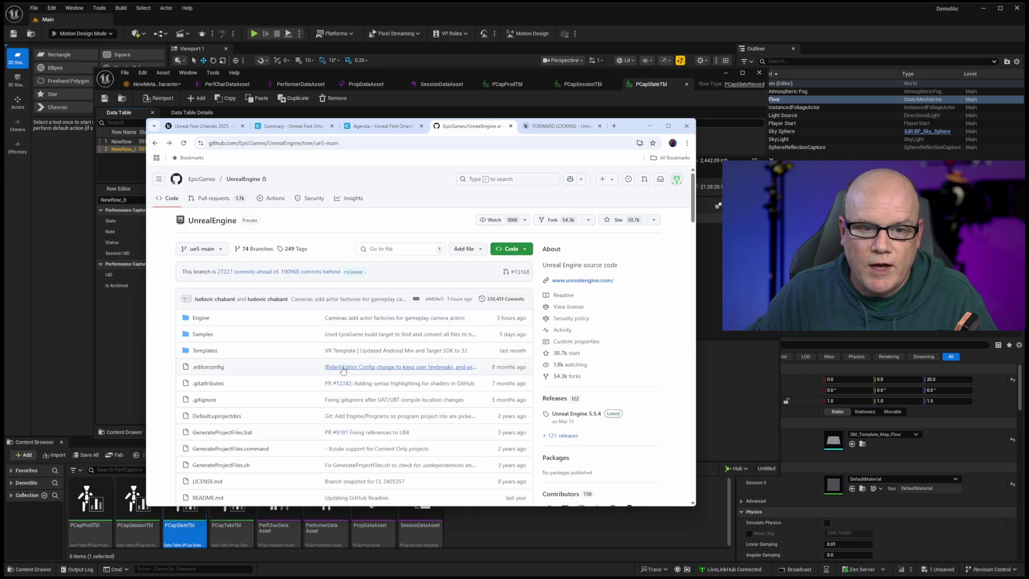
- Scroll the repository page, then move to the Unreal Engine roadmap's Forward Looking tab
scroll(413, 328, "down", 5)
scroll(412, 328, "up", 5)
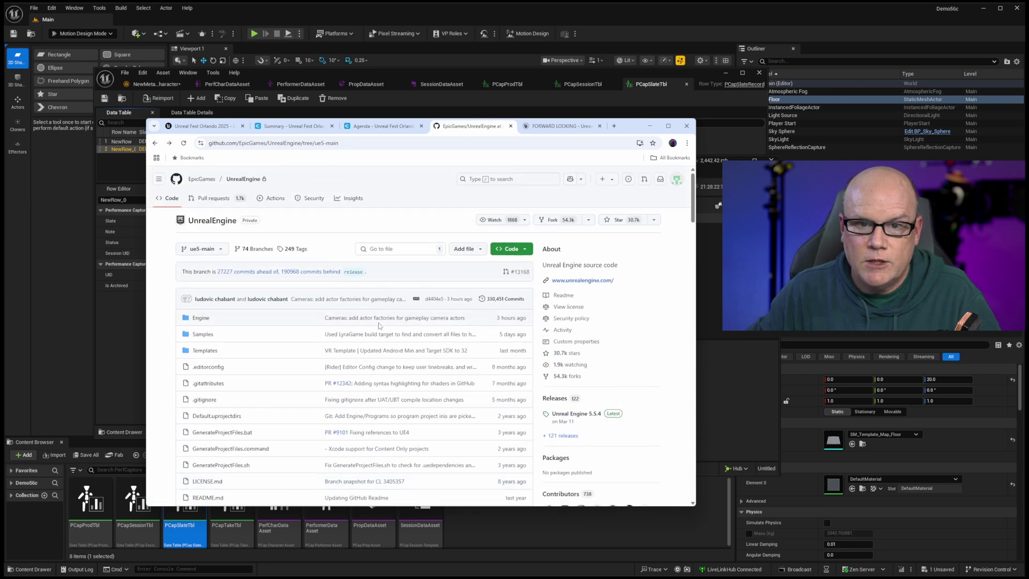
left_click(549, 125)
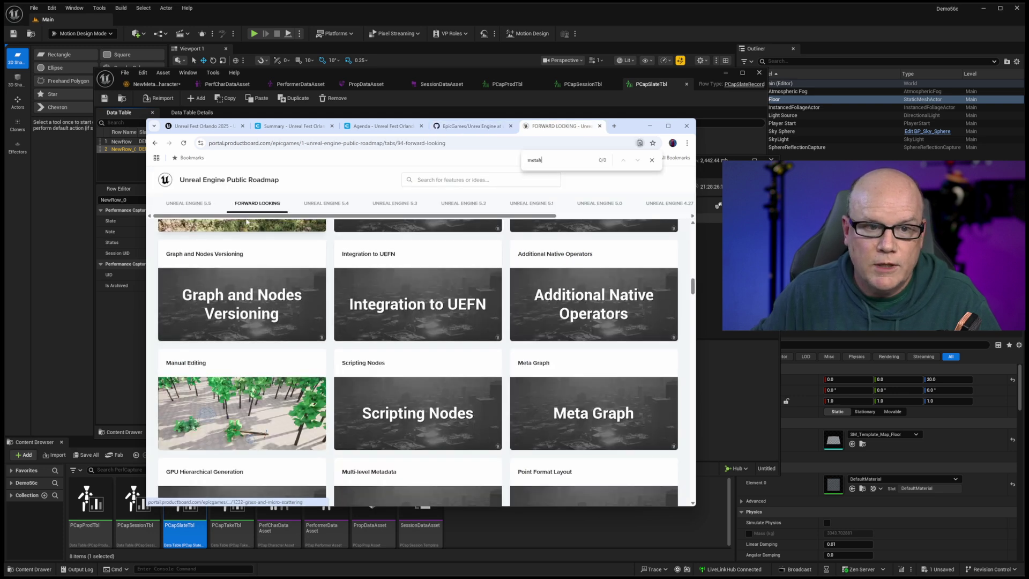
- Search the roadmap page for 'live' and review the Live Capture Workflow card, then close it
double_click(529, 161)
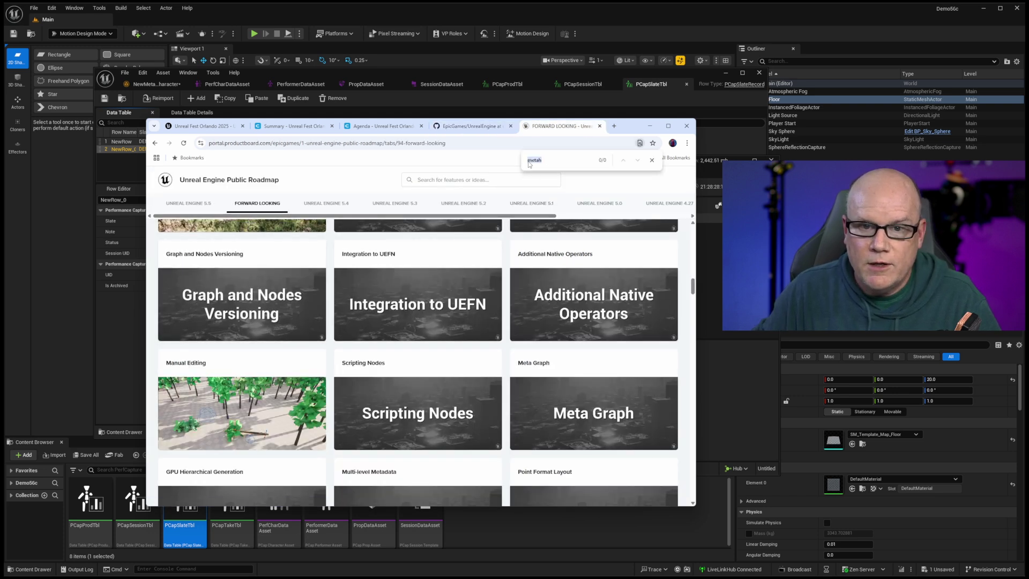
type("live")
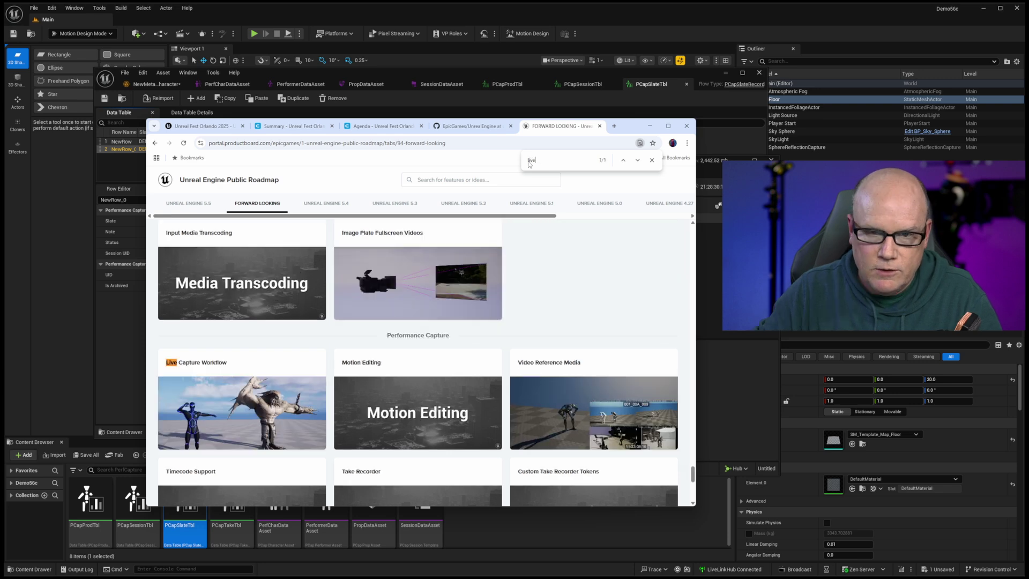
left_click(252, 420)
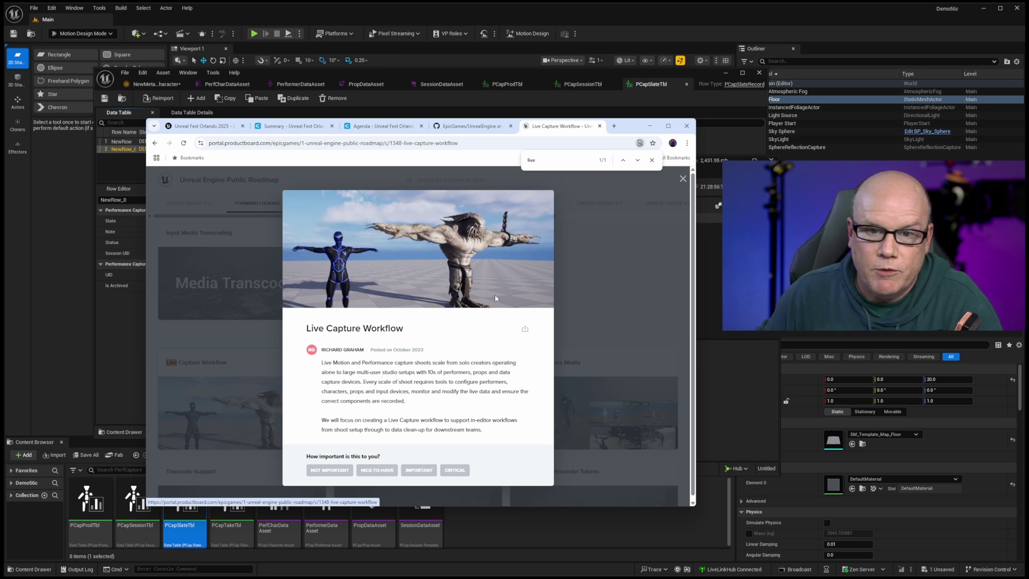
left_click(624, 272)
scroll(429, 393, "down", 3)
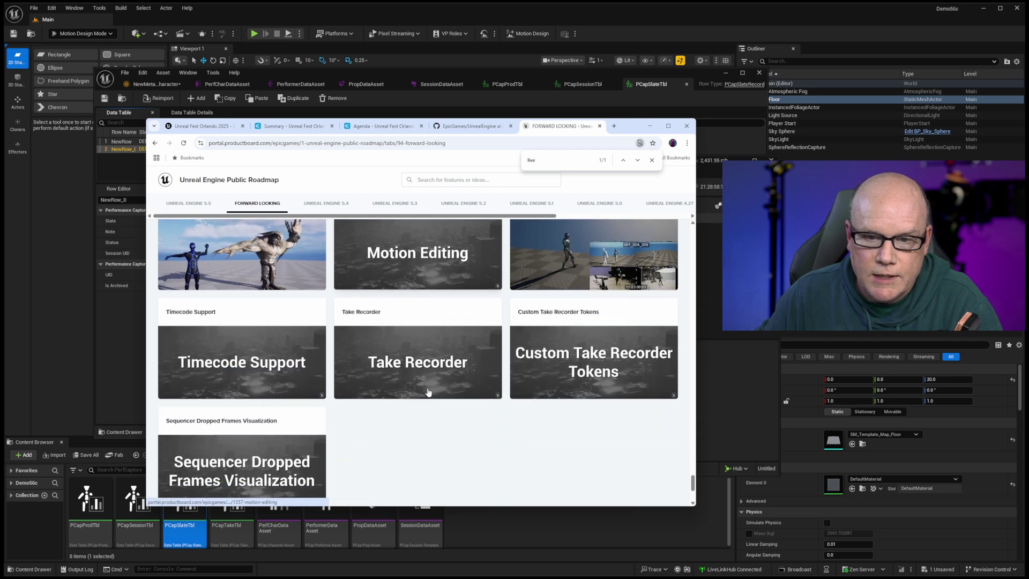
scroll(429, 392, "up", 2)
scroll(428, 391, "down", 1)
scroll(425, 389, "up", 3)
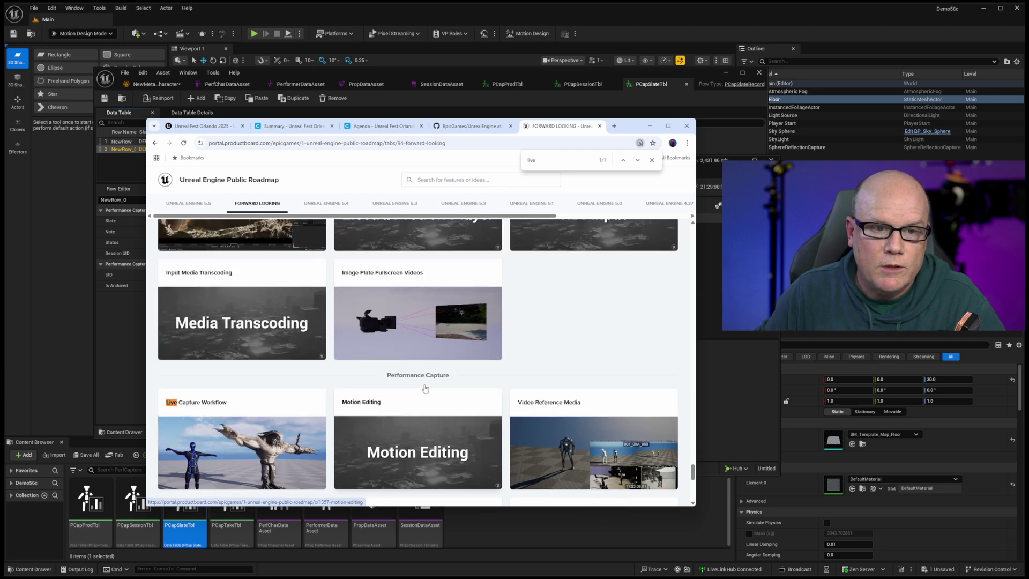
scroll(426, 390, "up", 5)
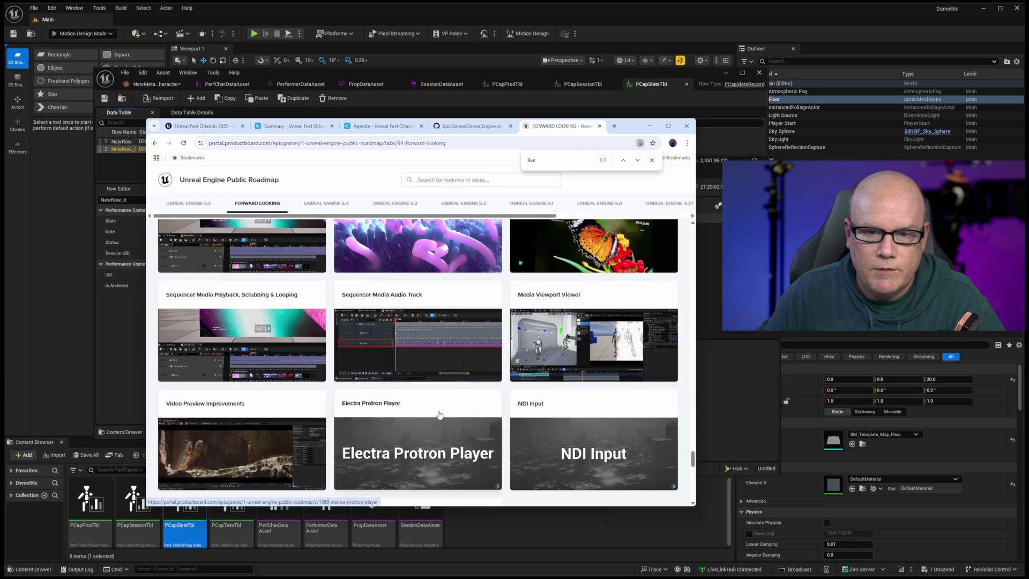
scroll(439, 415, "up", 5)
scroll(439, 416, "up", 4)
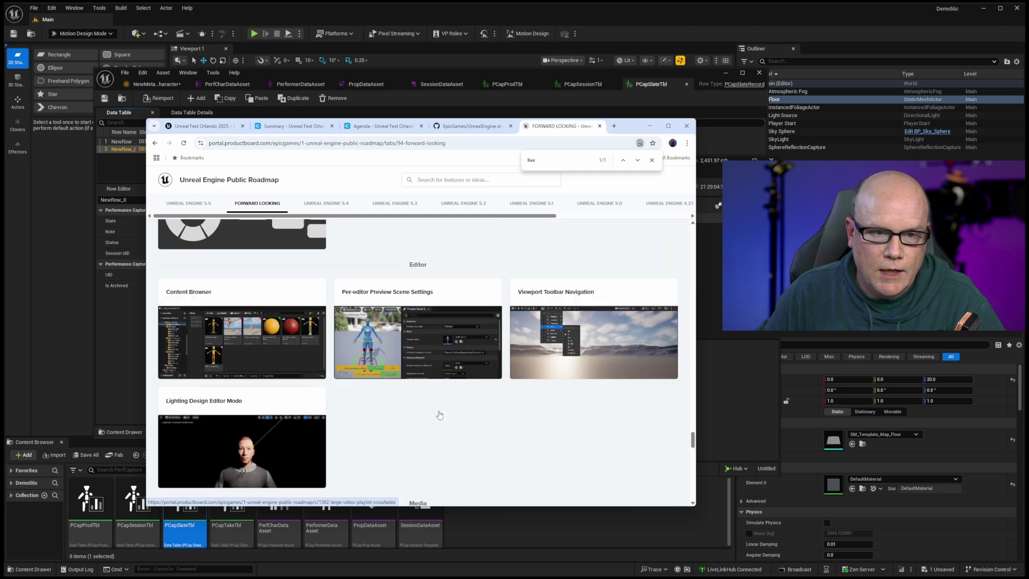
scroll(443, 410, "up", 5)
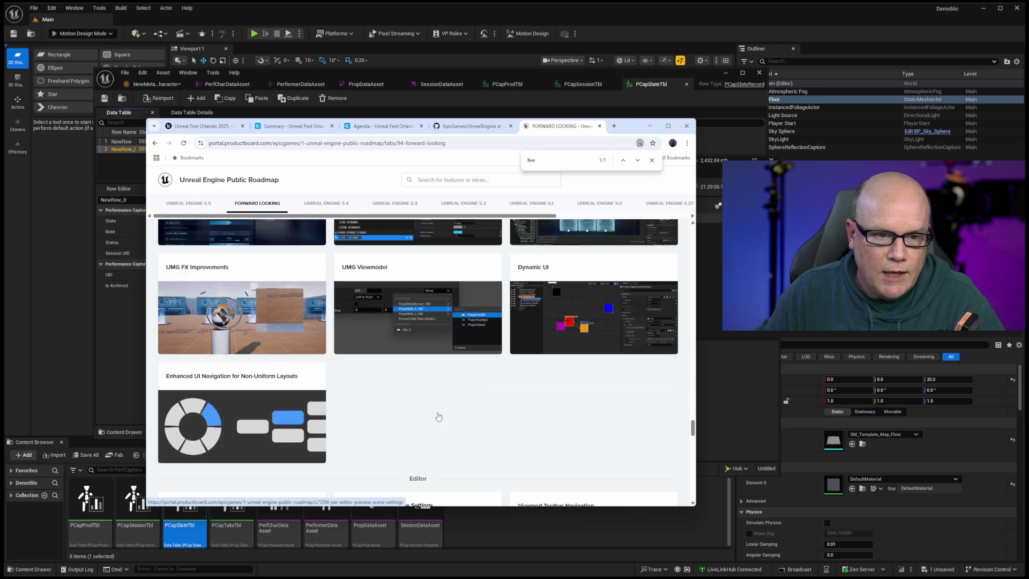
- Find 'anim' on the page and open the Animation Mixing in Sequencer card
key("ctrl+f")
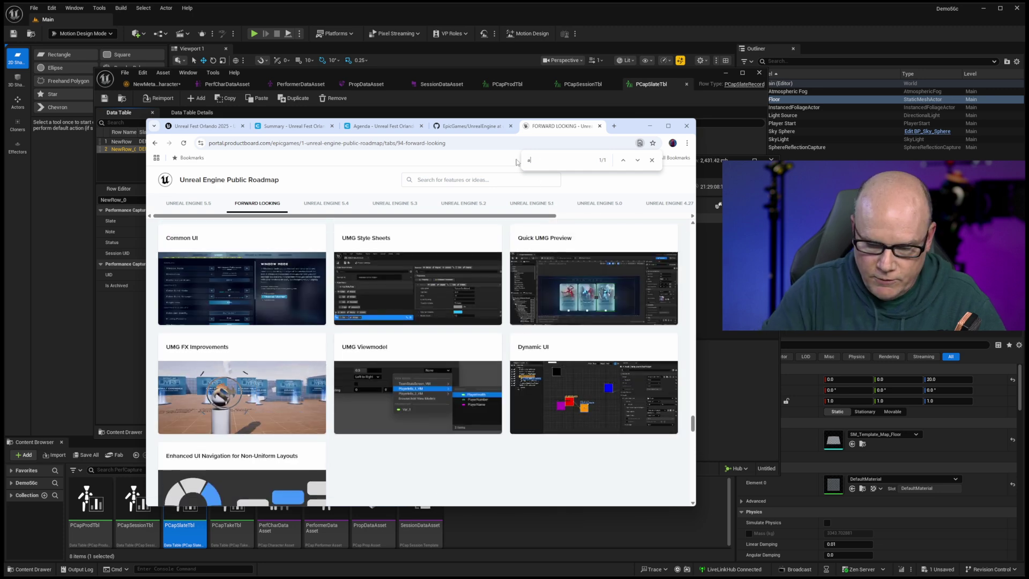
type("anim")
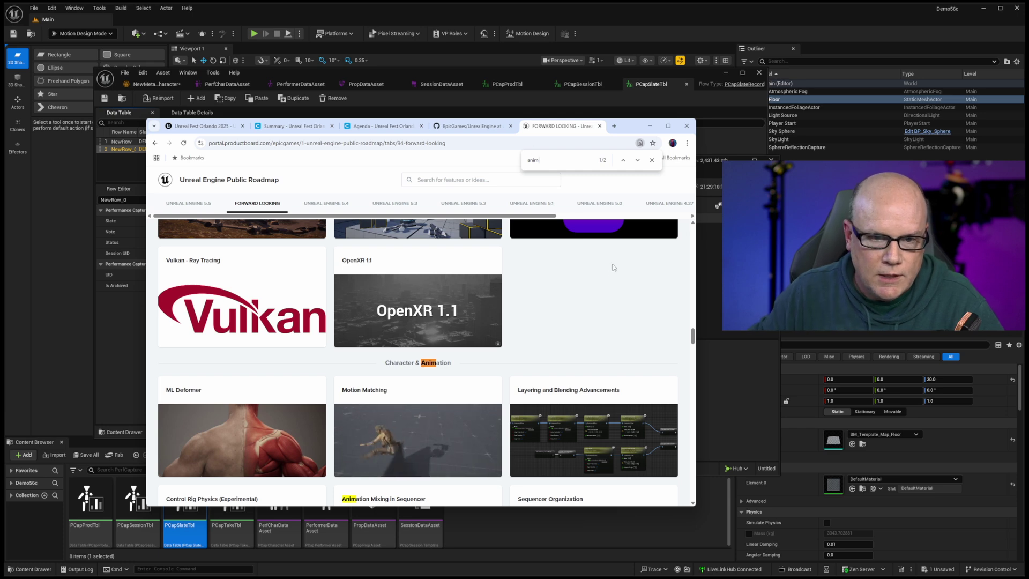
scroll(542, 334, "down", 5)
scroll(414, 383, "up", 1)
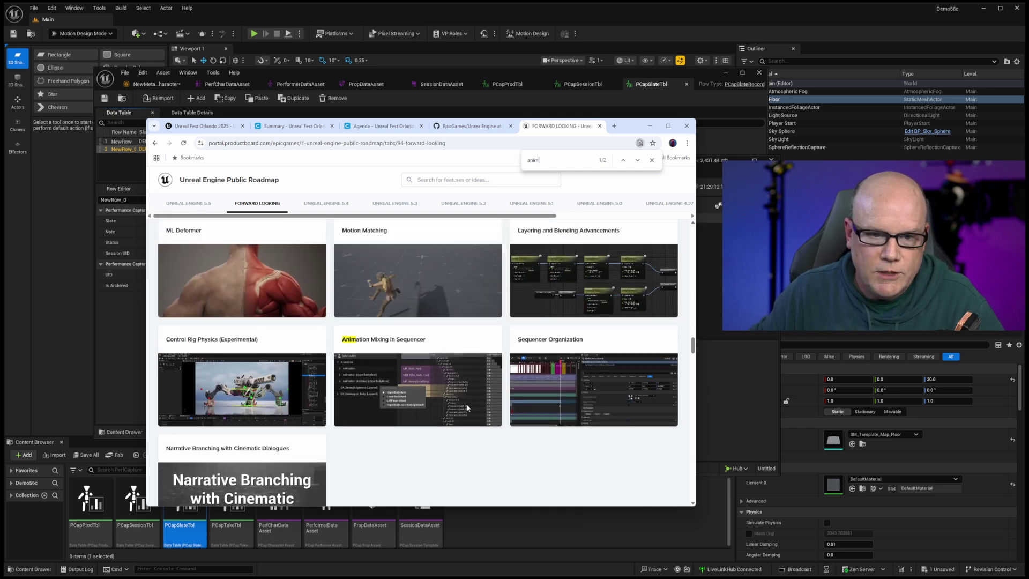
scroll(413, 383, "down", 1)
left_click(414, 383)
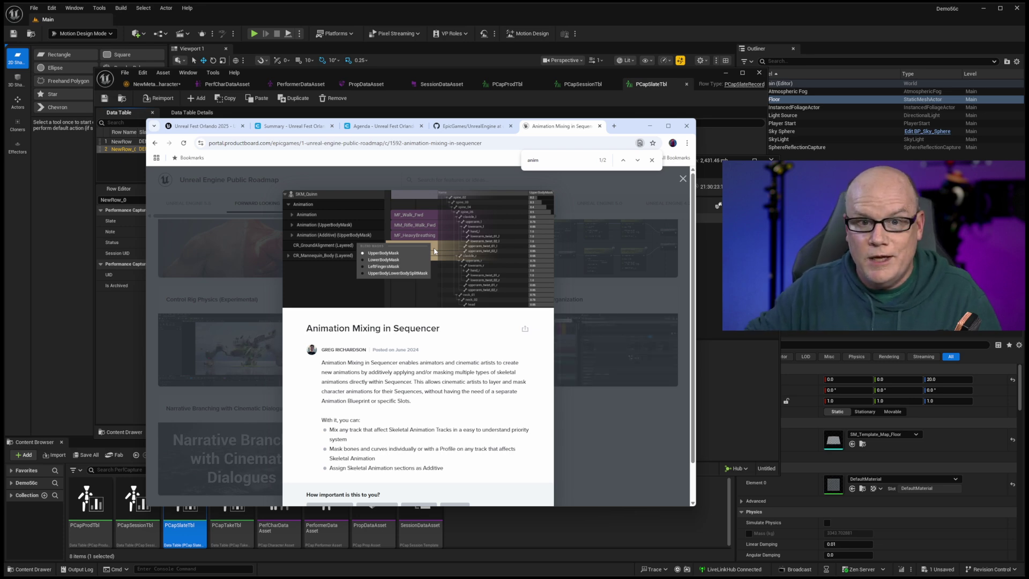
- Back on the Unreal Fest agenda, list Tuesday 6/3 sessions matching 'metahu'
left_click(372, 131)
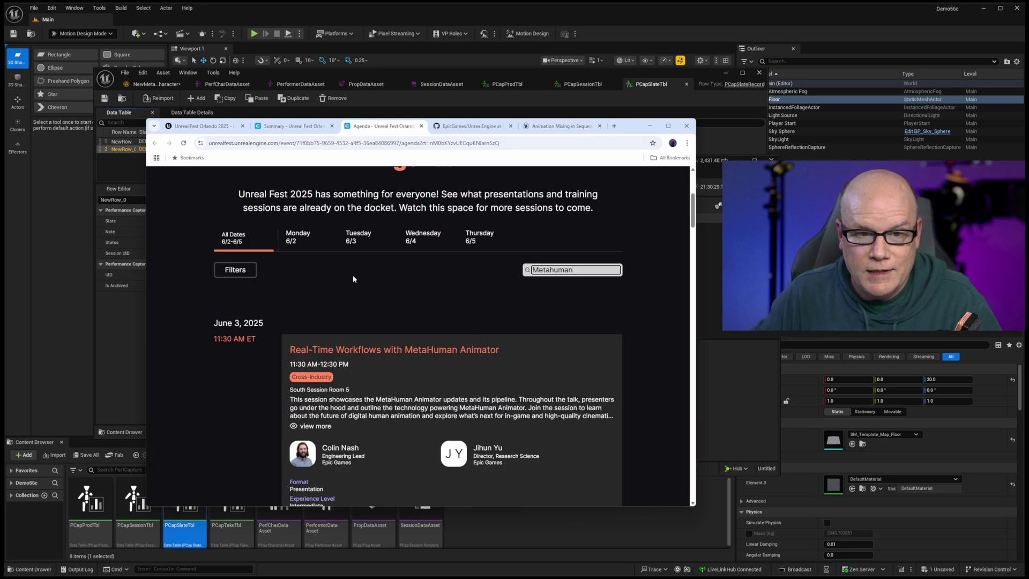
left_click(354, 237)
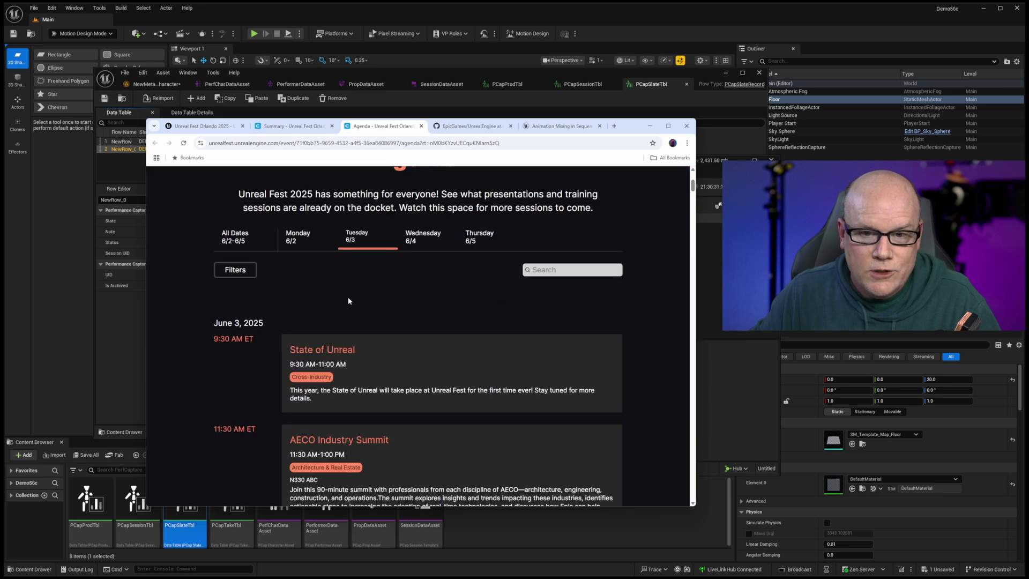
left_click(554, 269)
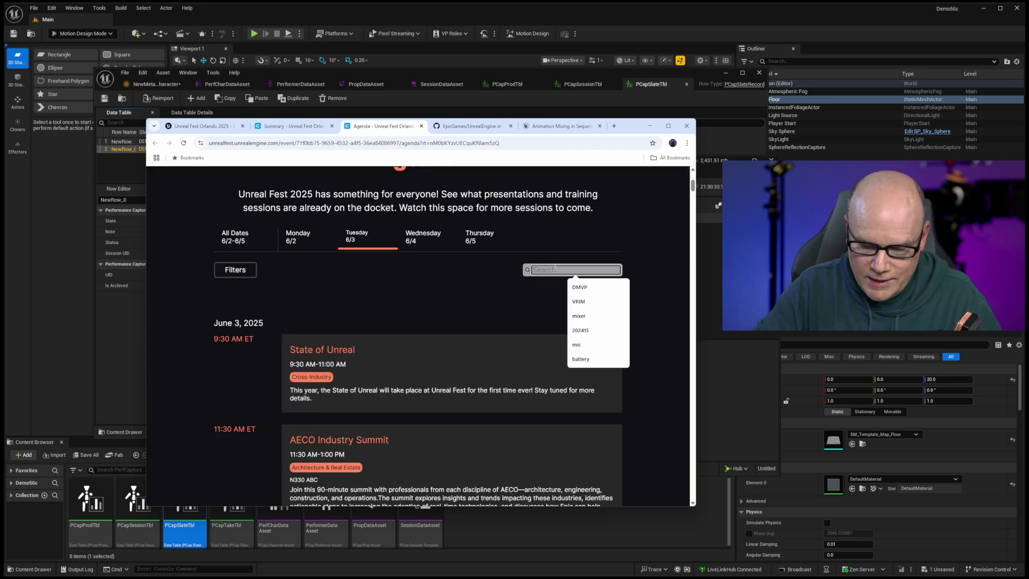
type("metahu")
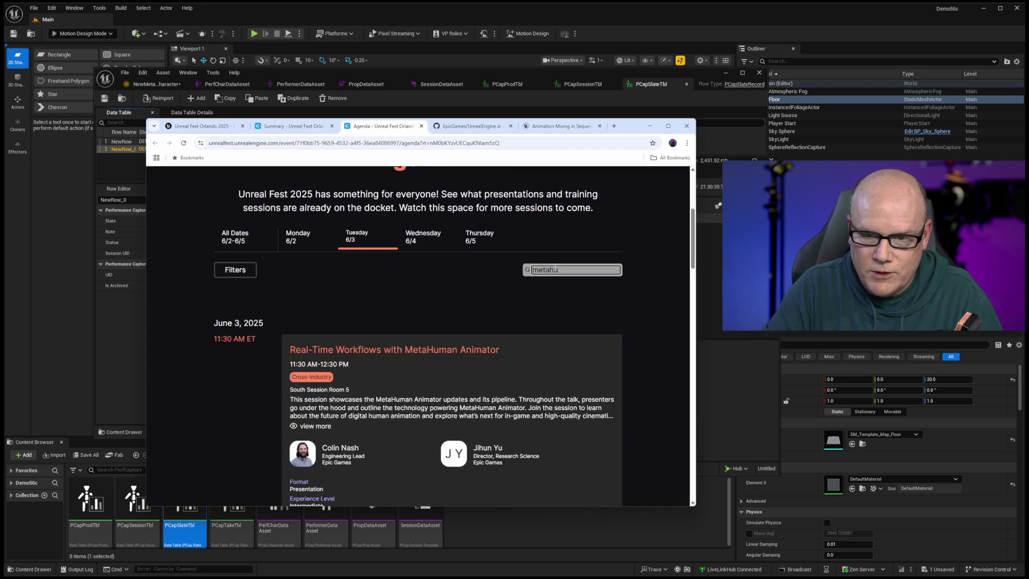
- Highlight the State of Performance Capture in Unreal Engine session time, 11:30 AM–12:30 PM
scroll(478, 372, "down", 2)
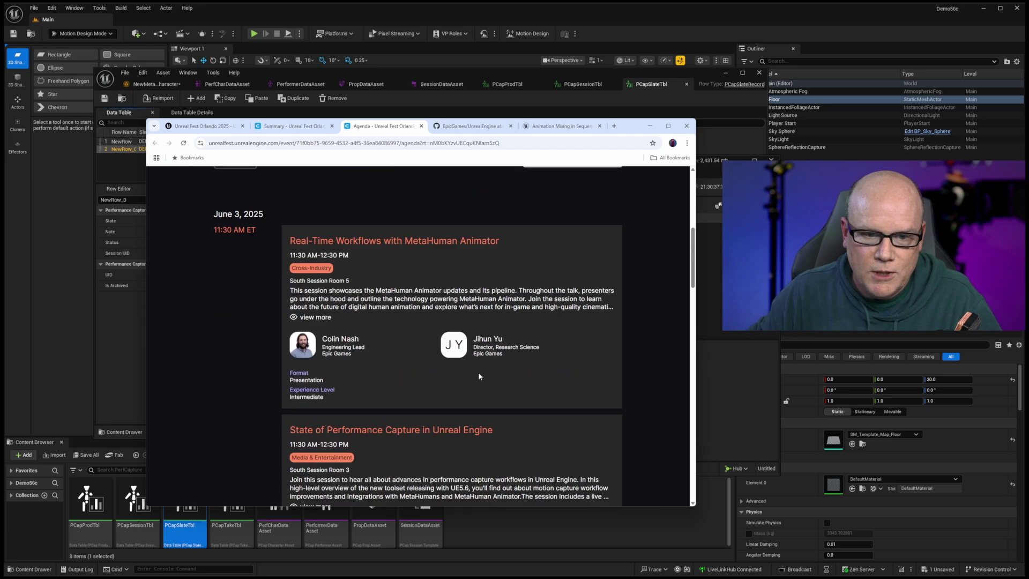
scroll(478, 372, "down", 3)
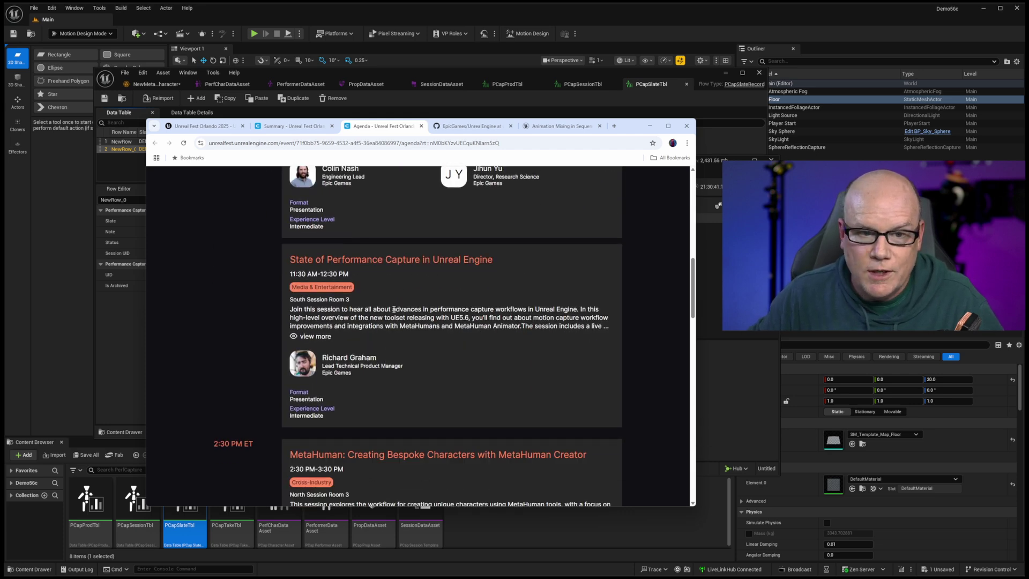
scroll(393, 310, "up", 1)
left_click_drag(289, 317, 350, 314)
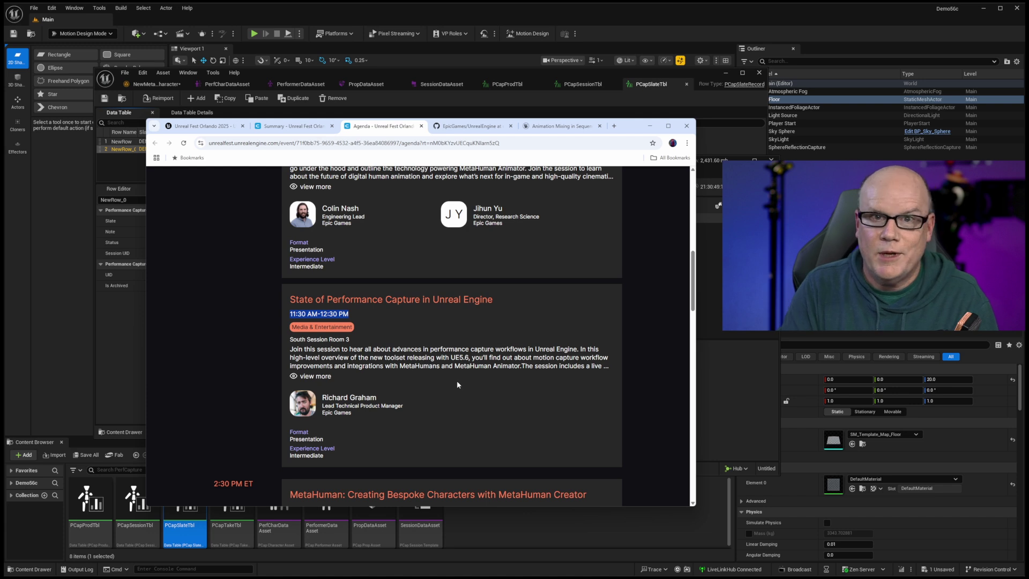
scroll(466, 389, "up", 2)
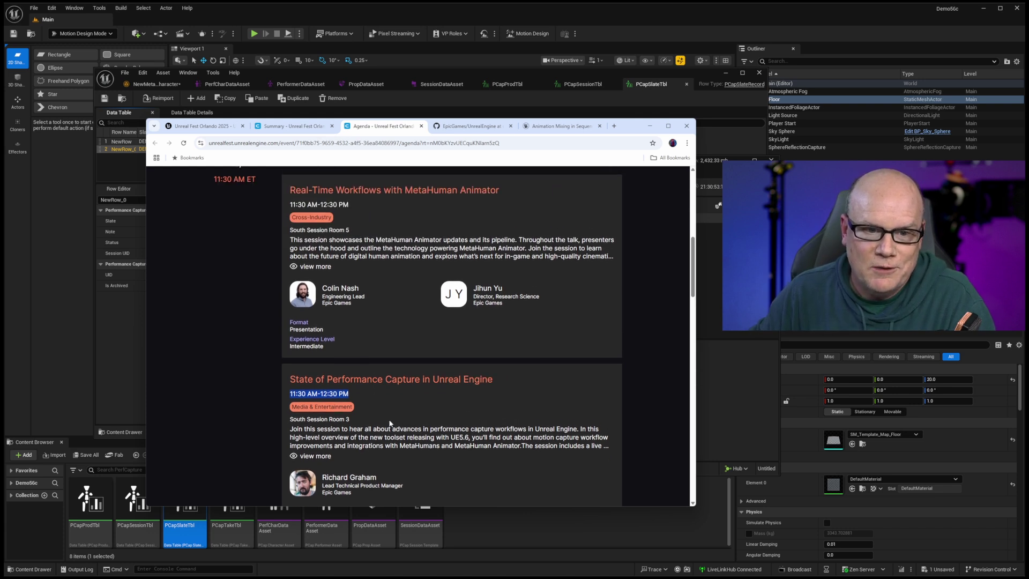
scroll(441, 429, "up", 1)
scroll(494, 376, "down", 2)
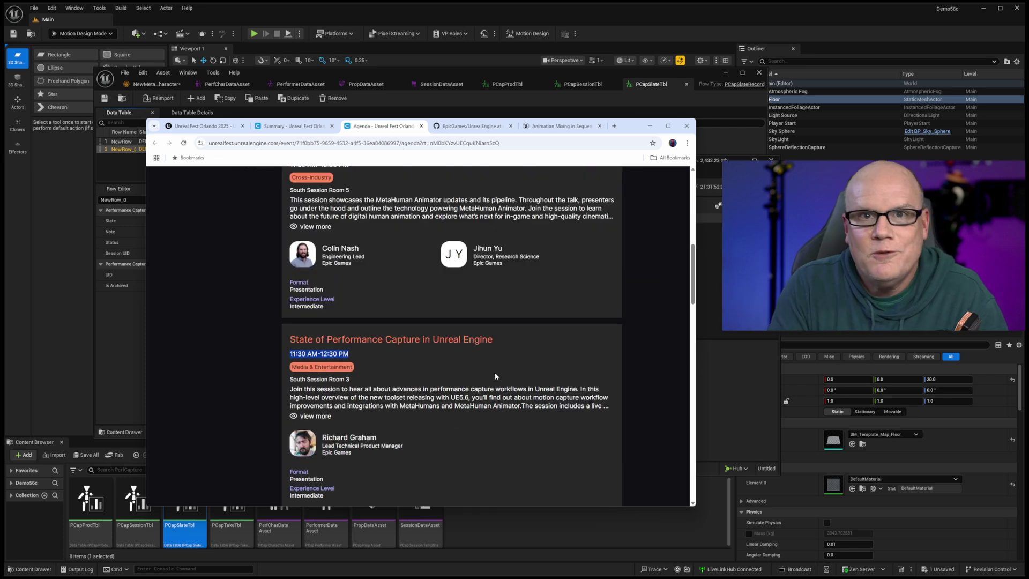